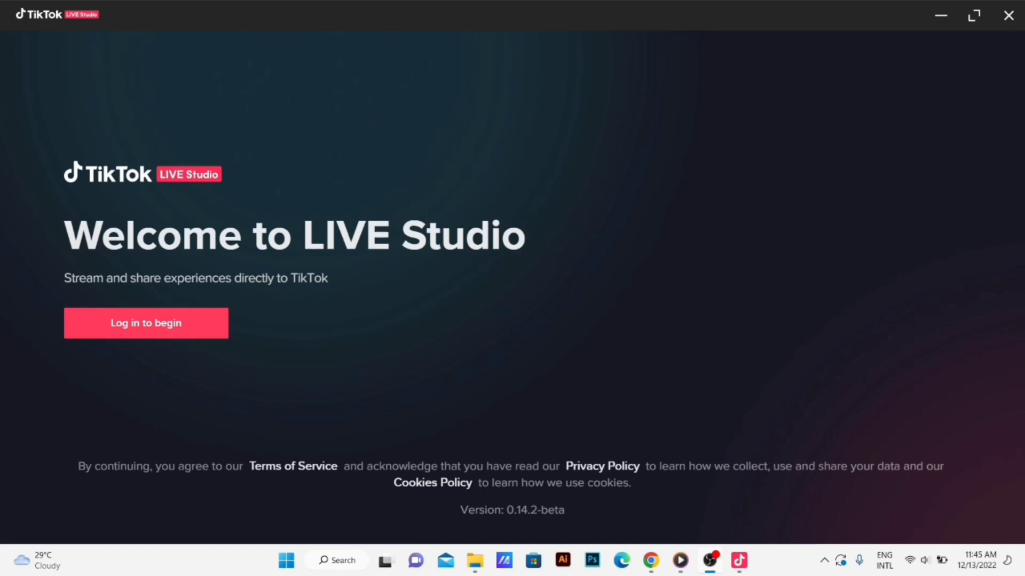
Switch to Chrome and search Google for "tiktok studio".
click(651, 563)
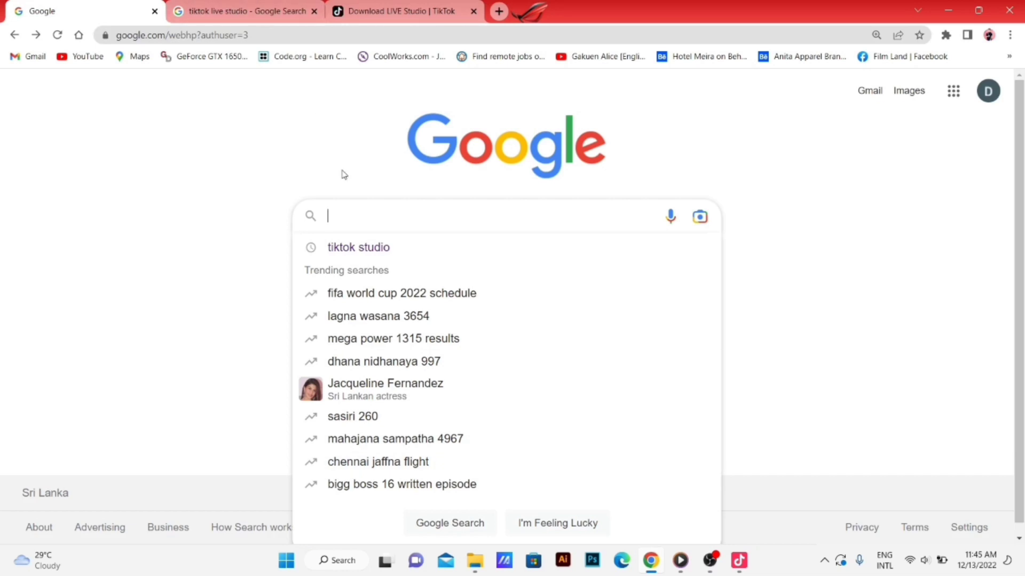
text(tiktok l)
text(tudio)
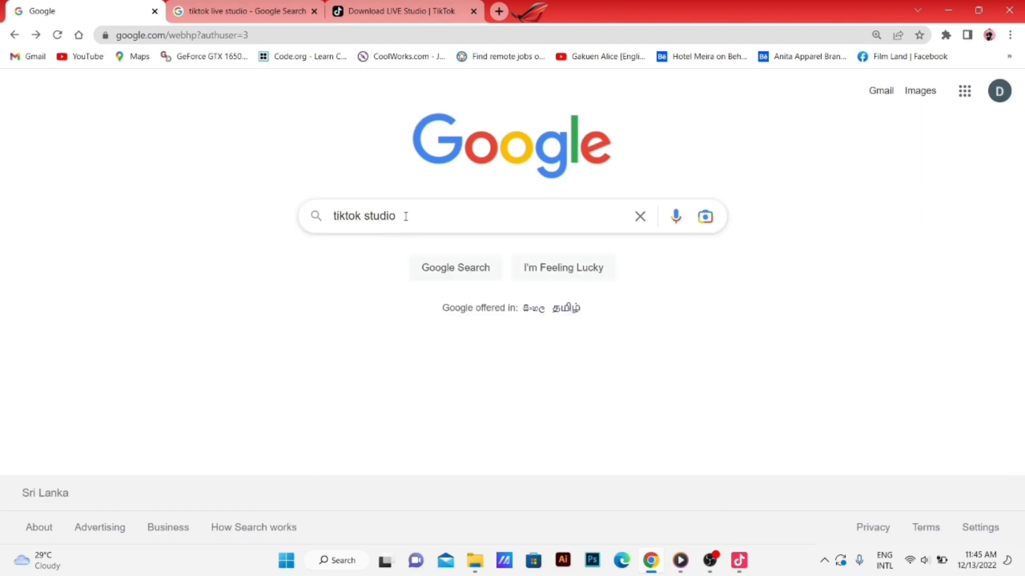
key(Return)
Open the TikTok LIVE Studio download page from the "tiktok live studio" search results.
click(258, 16)
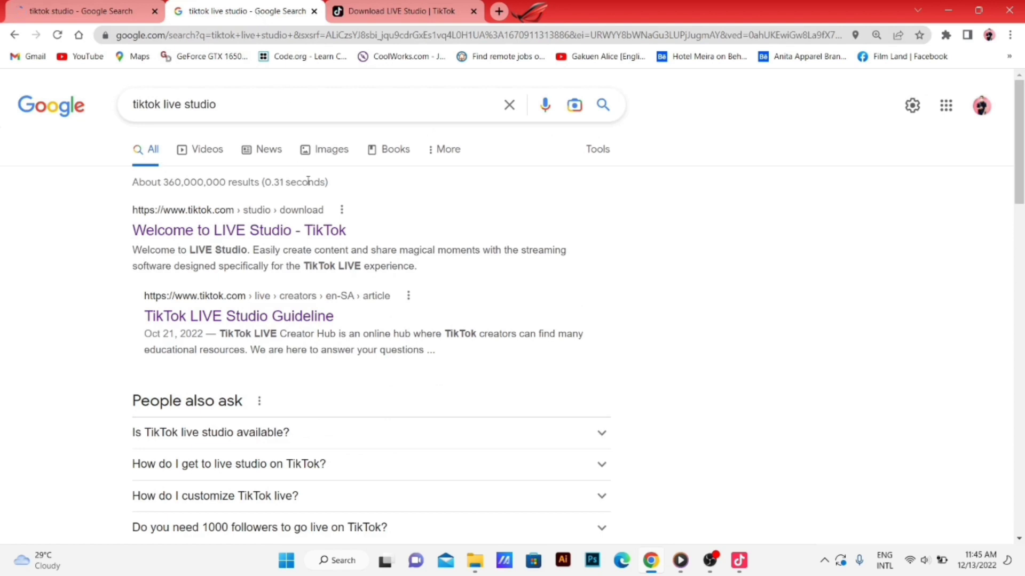
click(314, 240)
click(393, 13)
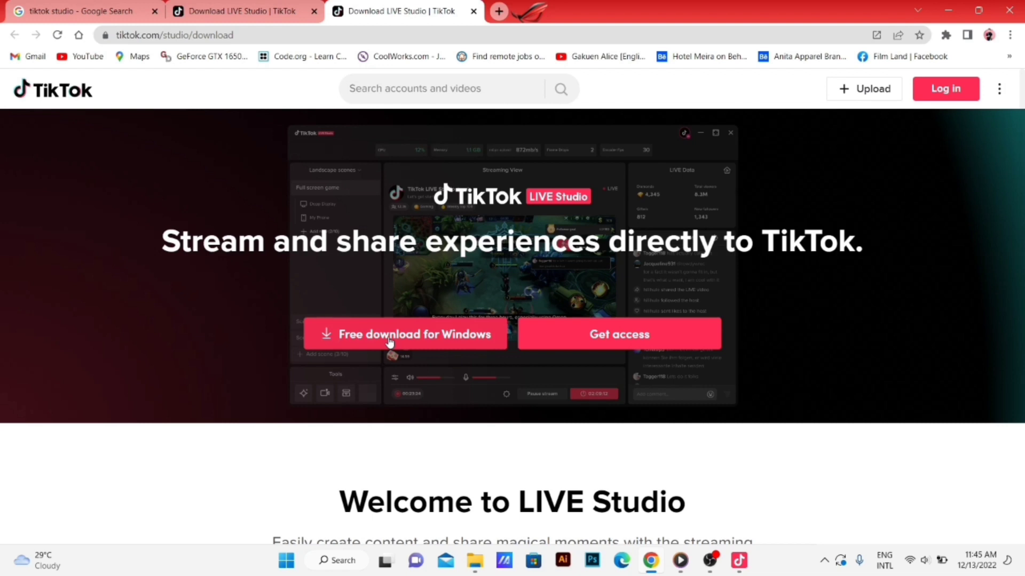
scroll(398, 347, down, 3)
scroll(499, 336, up, 1)
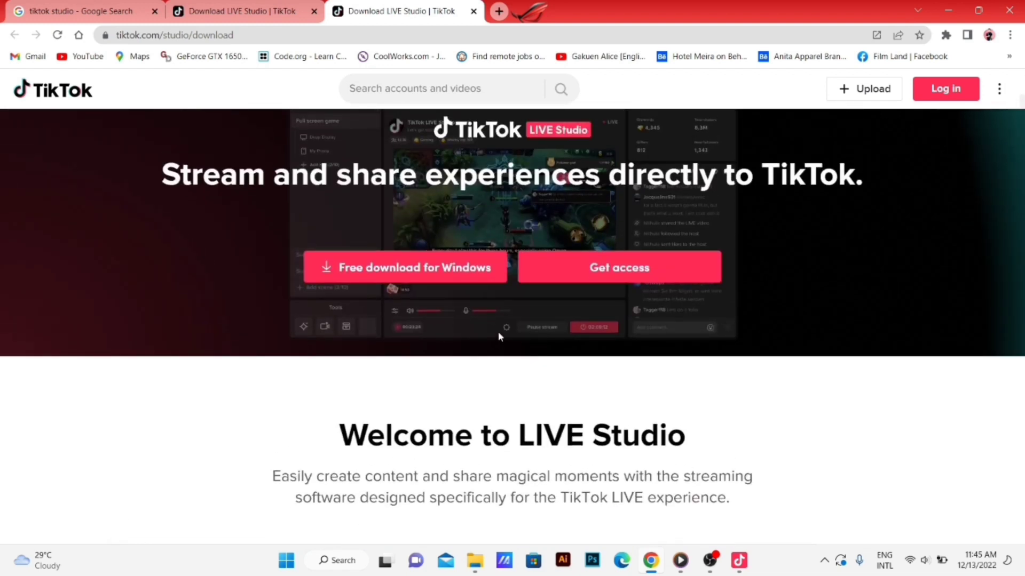
click(656, 263)
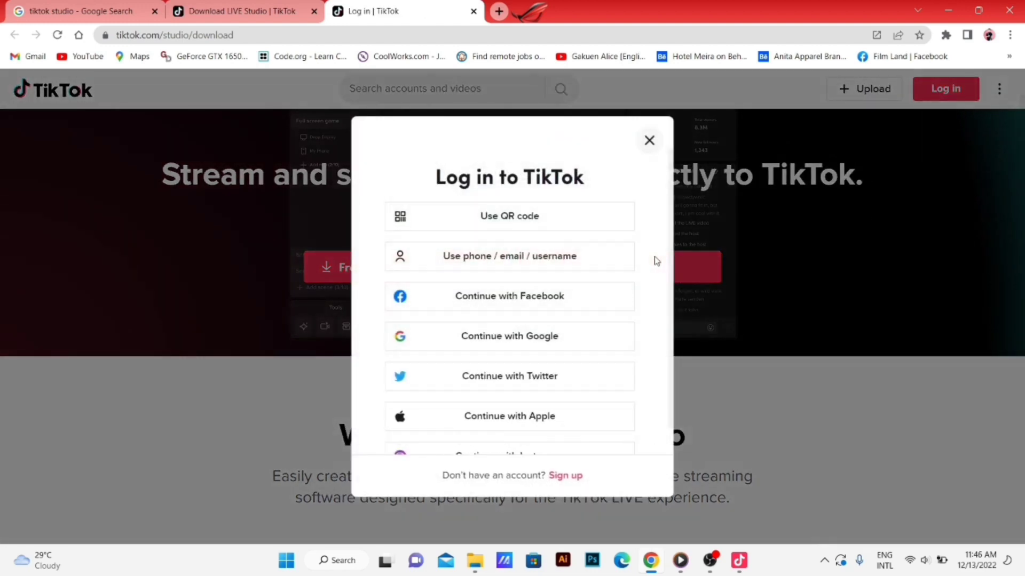
scroll(527, 274, down, 1)
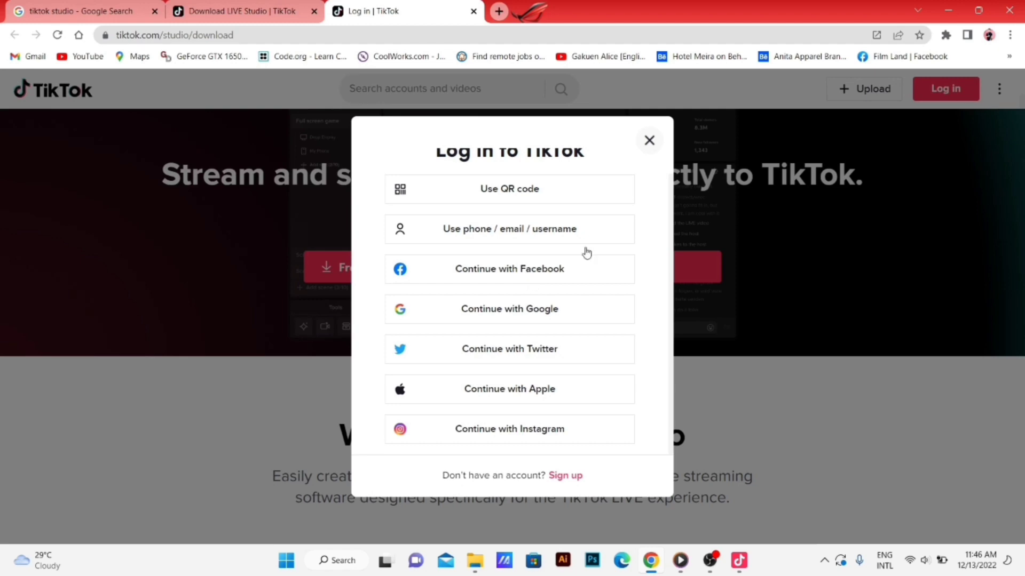
click(648, 140)
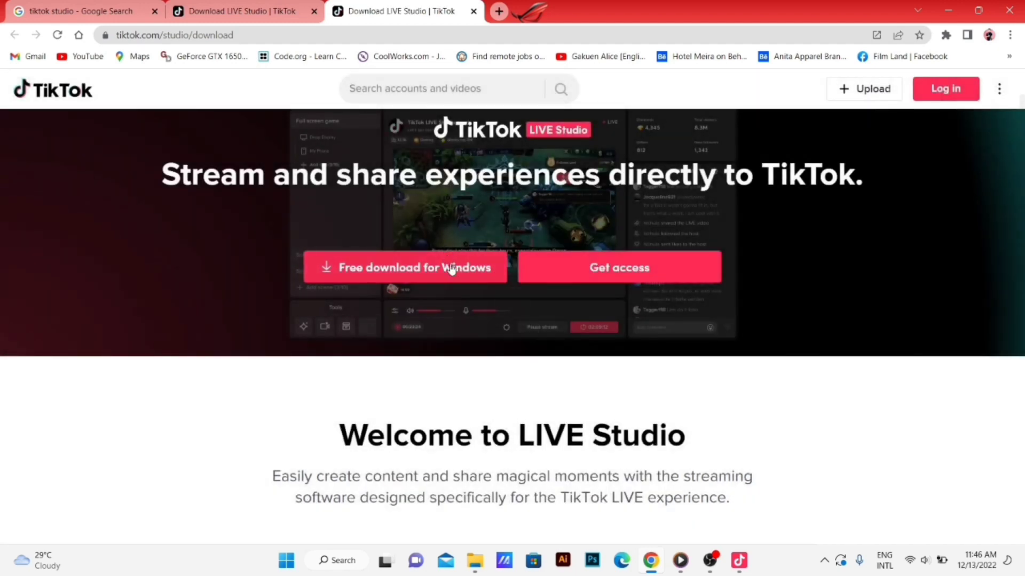
Request the free Windows download of LIVE Studio and log in to TikTok with a QR code.
click(451, 268)
scroll(538, 362, down, 1)
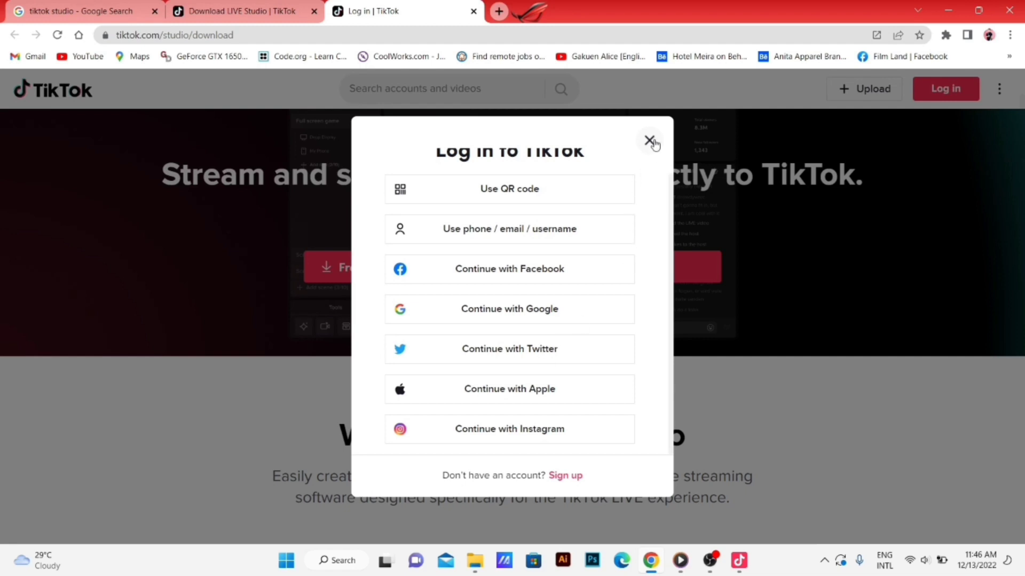
scroll(540, 387, up, 1)
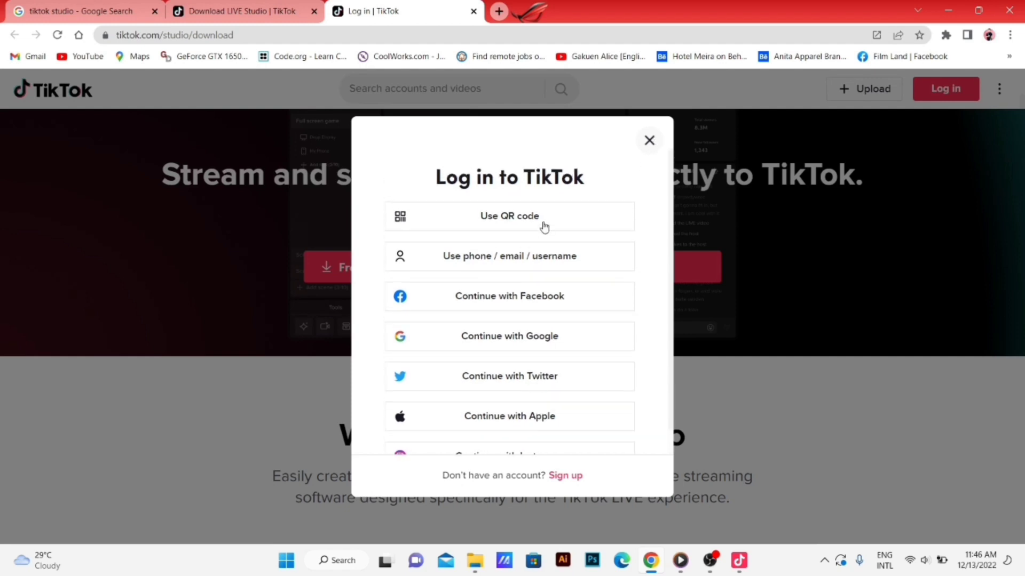
click(517, 222)
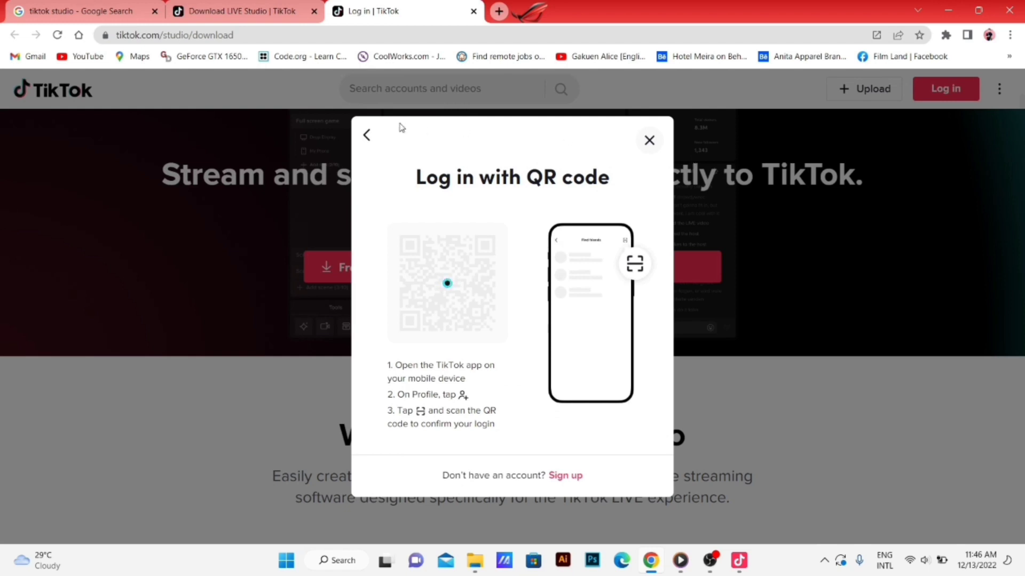
click(367, 140)
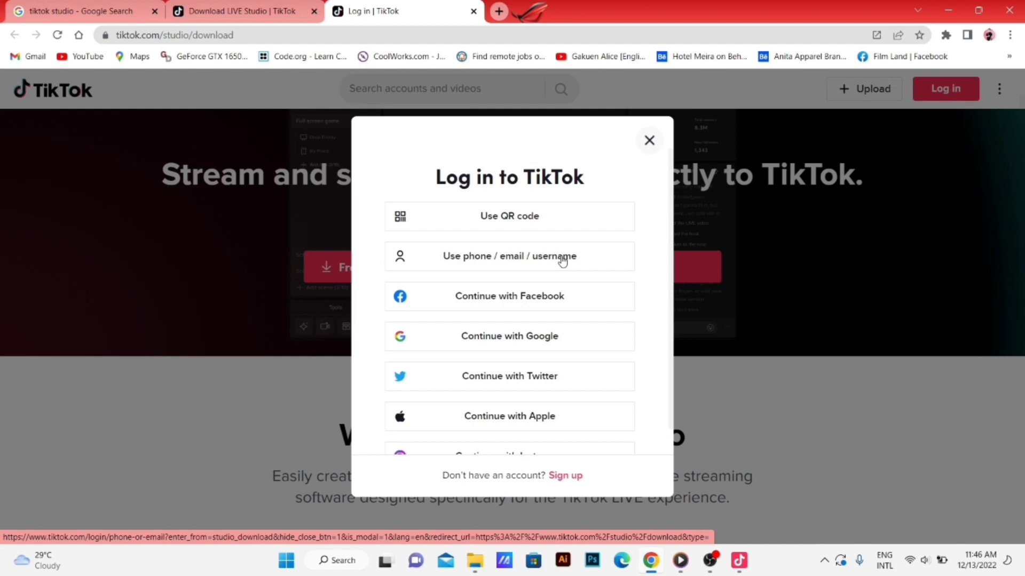
scroll(542, 421, down, 1)
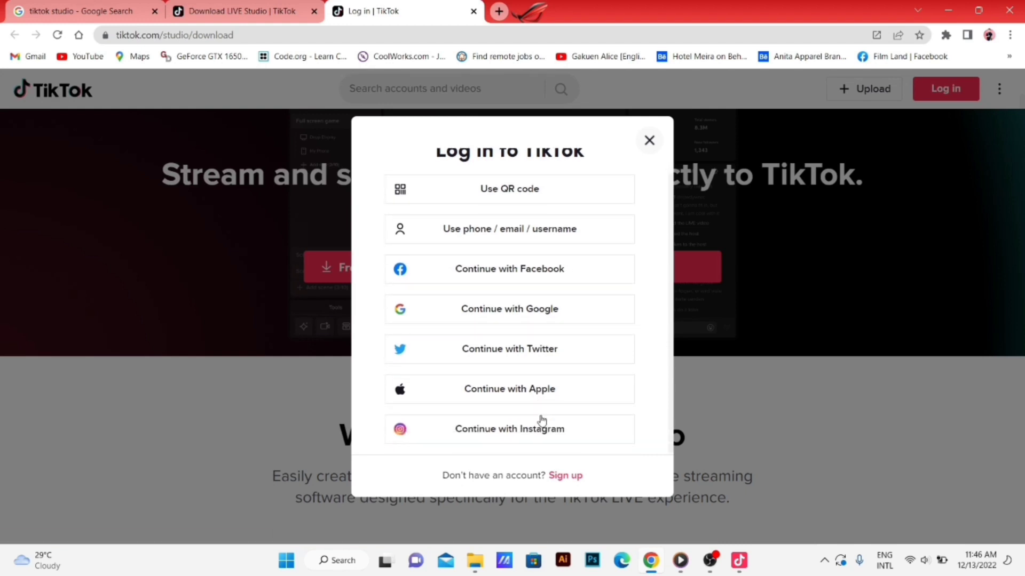
scroll(549, 397, up, 1)
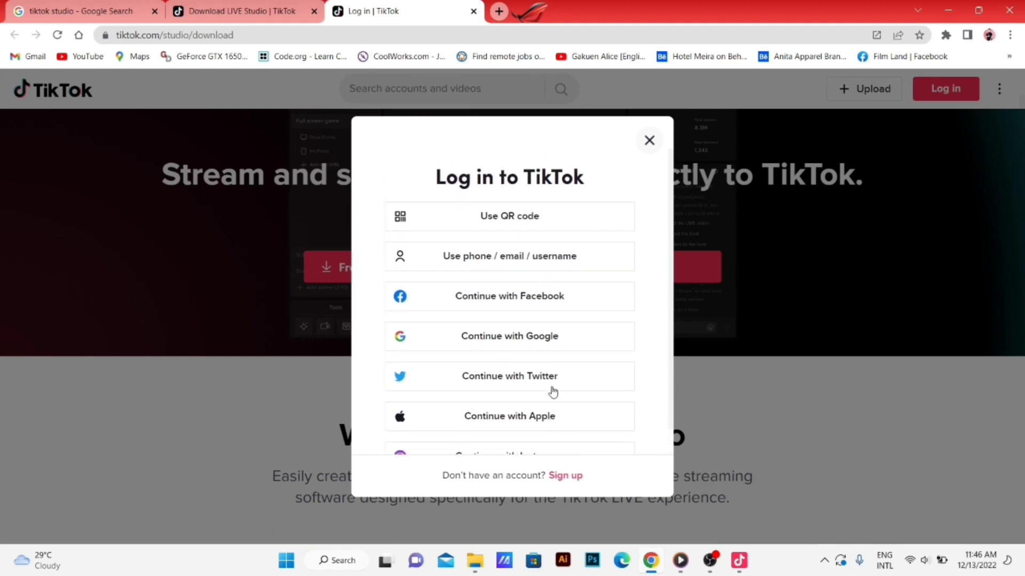
click(562, 220)
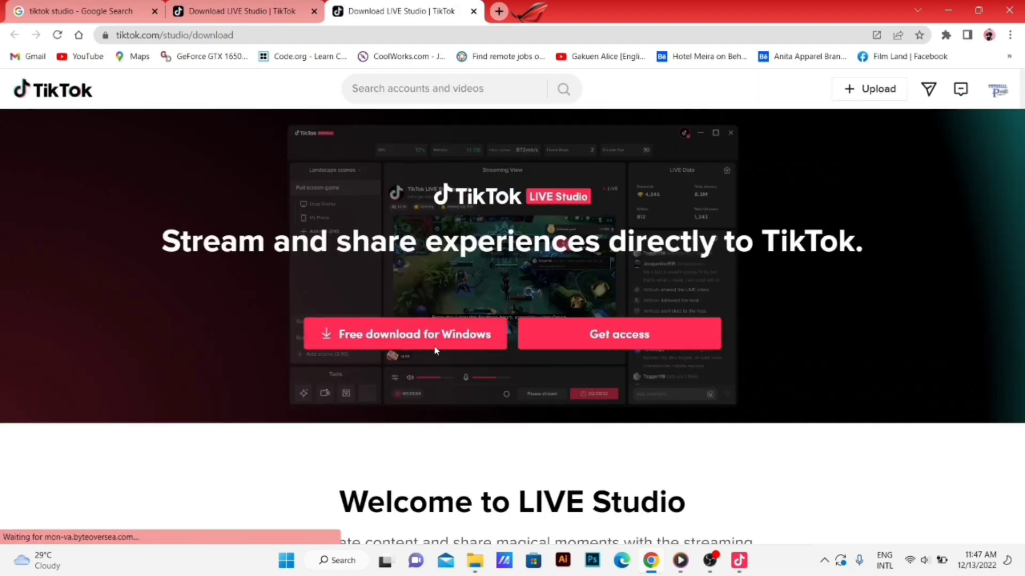
Start downloading the LIVE Studio installer for Windows in the Programs category and close the download progress window.
click(449, 336)
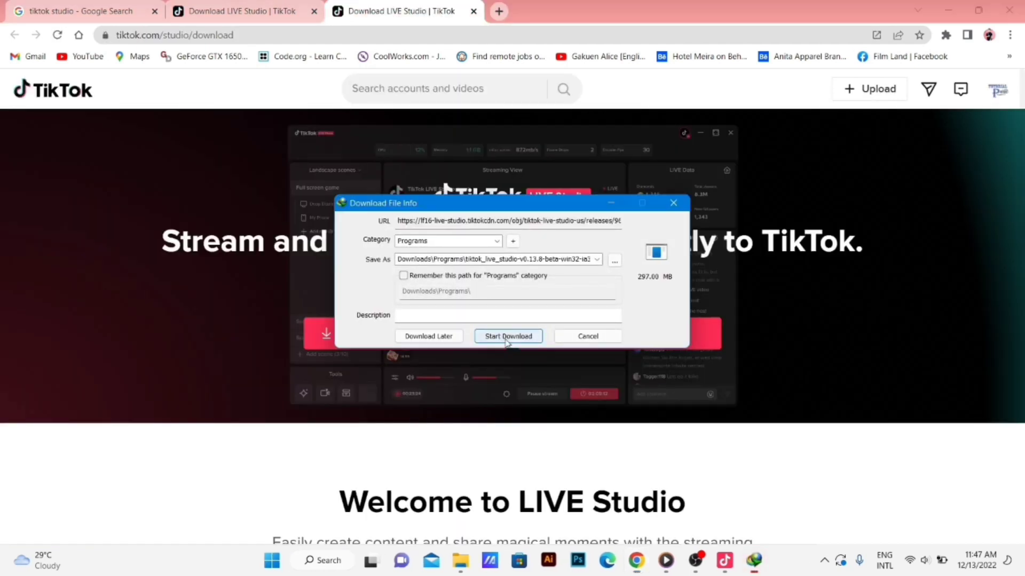
click(508, 336)
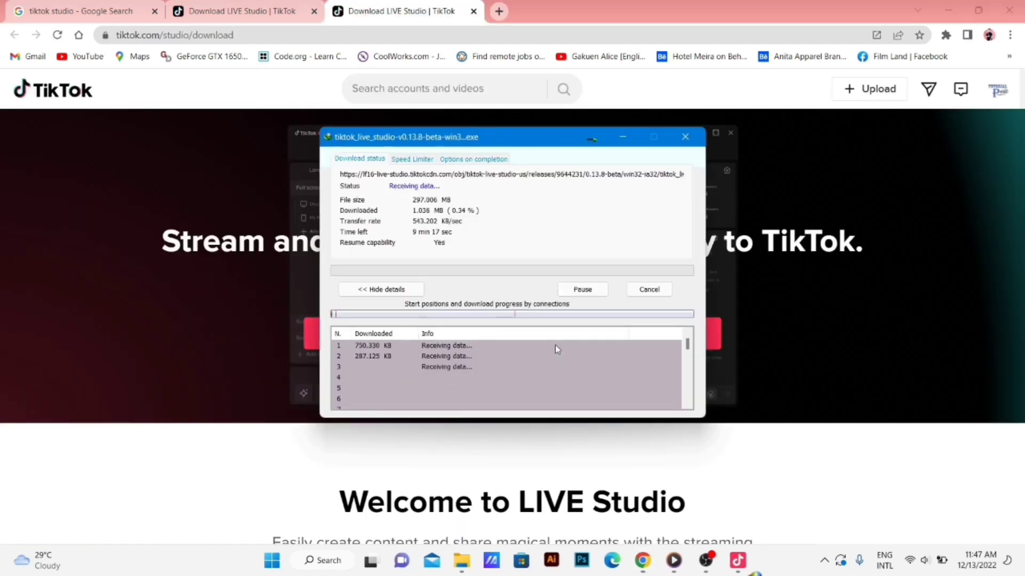
click(684, 137)
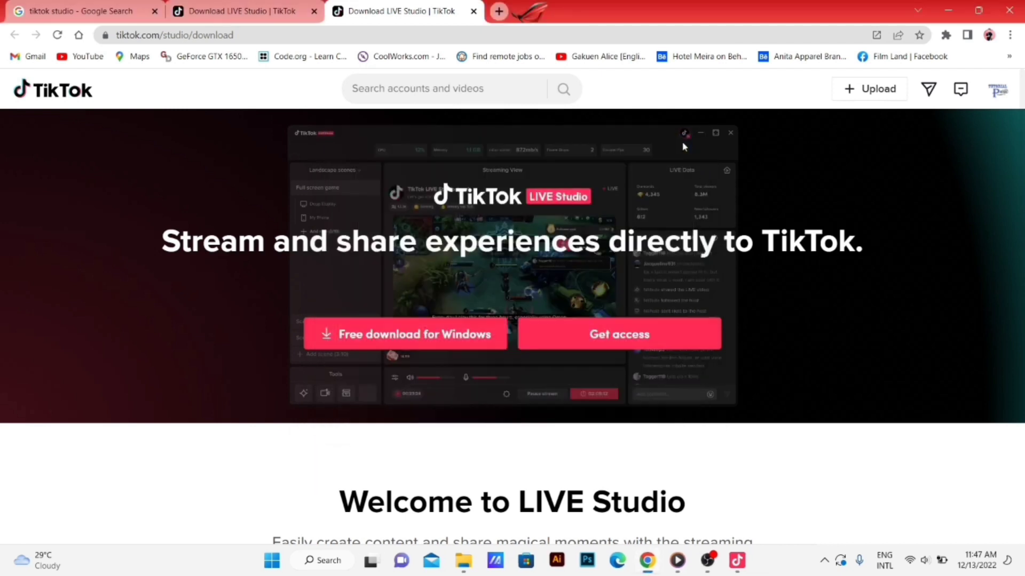
Switch to the TikTok LIVE Studio app and log in with a QR code.
click(747, 565)
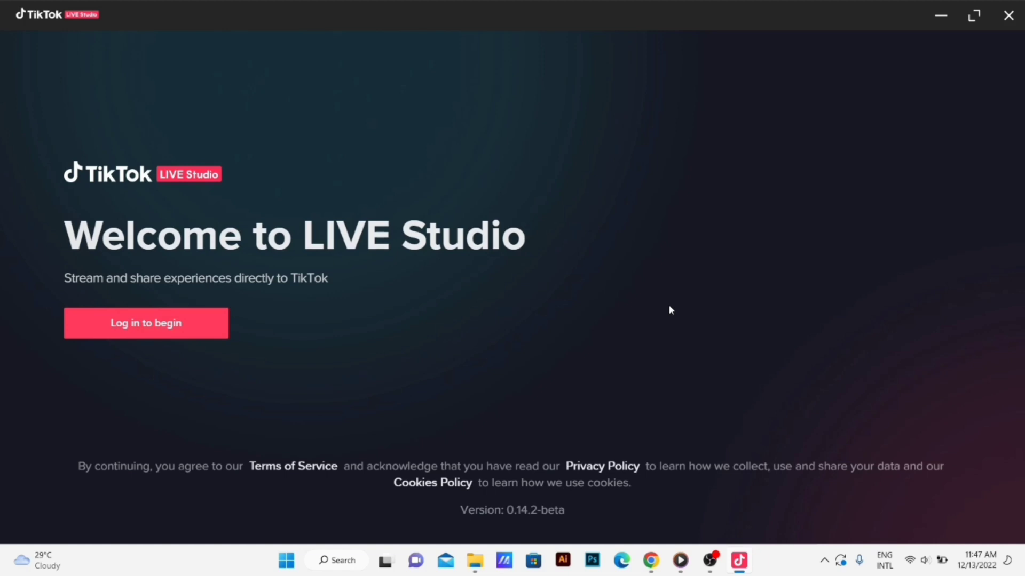
click(195, 342)
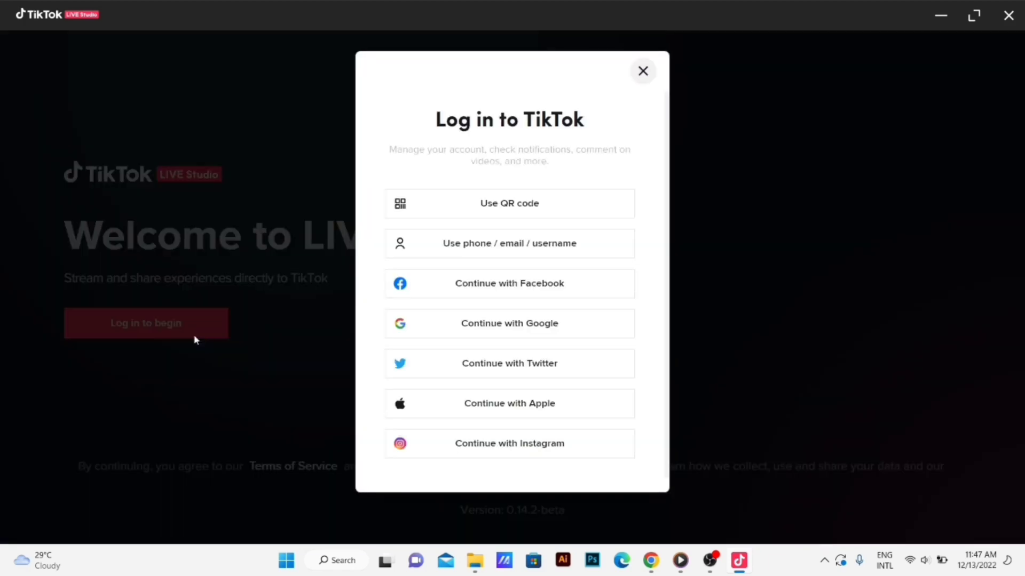
click(533, 201)
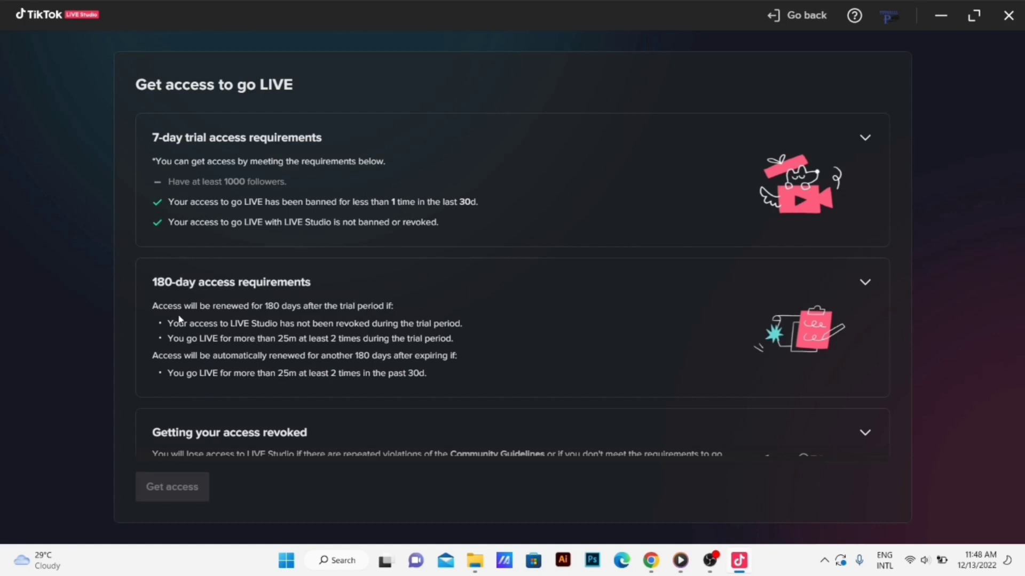
Examine the 7-day trial, 180-day and revocation rules for LIVE access, then leave and reopen the access application.
scroll(245, 155, down, 2)
scroll(251, 202, up, 2)
scroll(288, 203, down, 2)
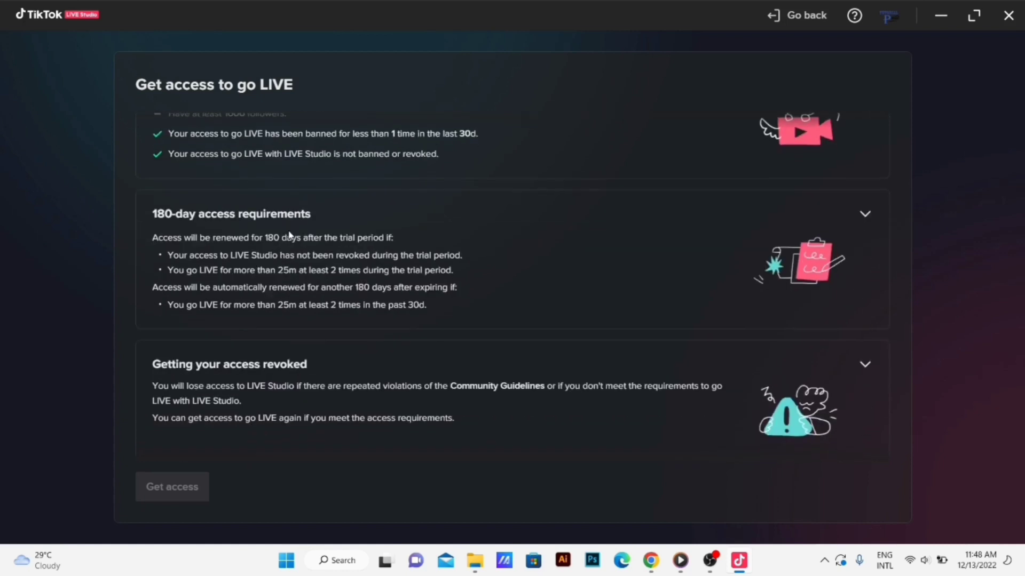
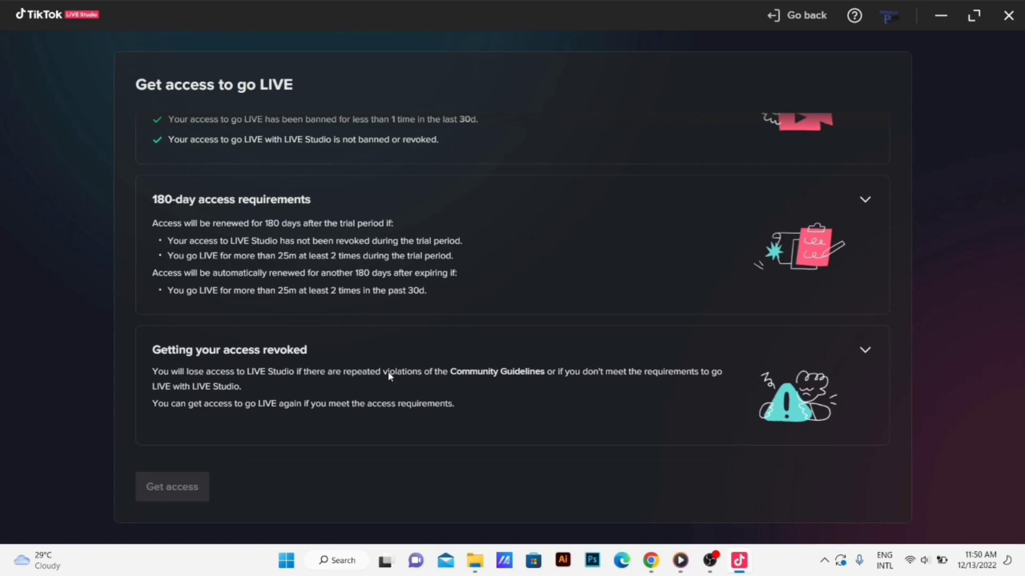
scroll(216, 365, up, 2)
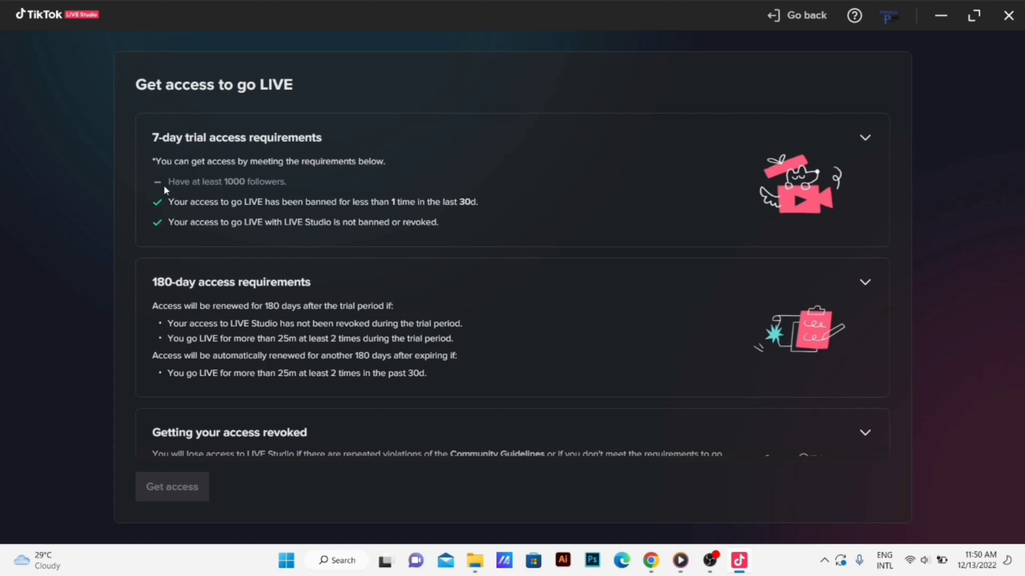
click(795, 15)
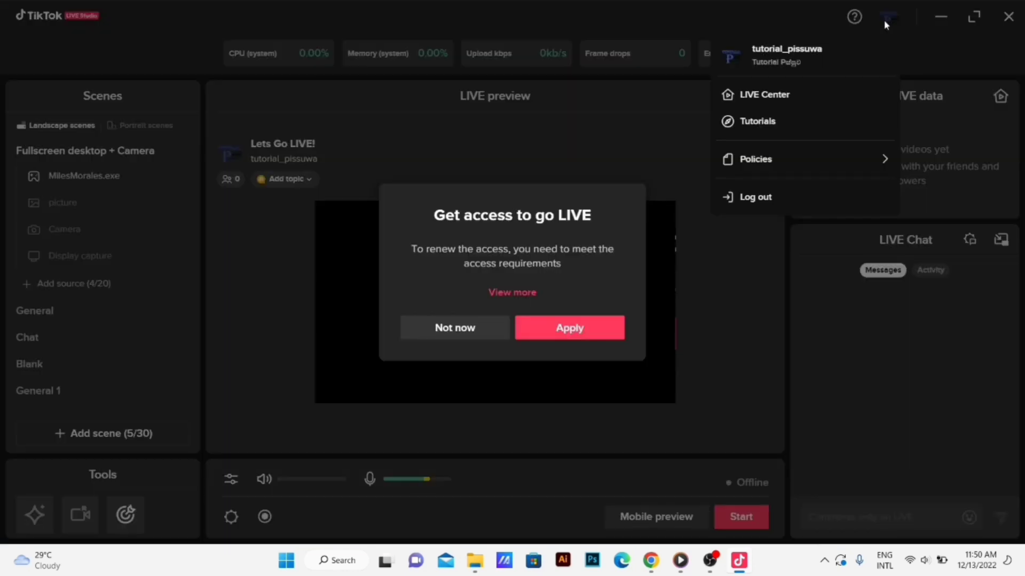
click(577, 330)
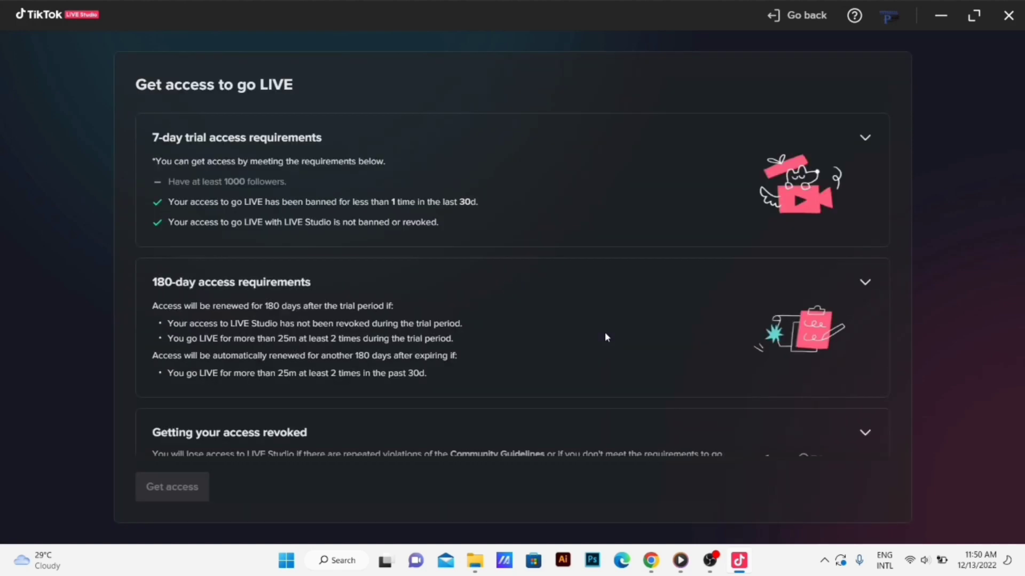
Log out of the account with current settings kept, and log in again with another account's QR code.
click(896, 17)
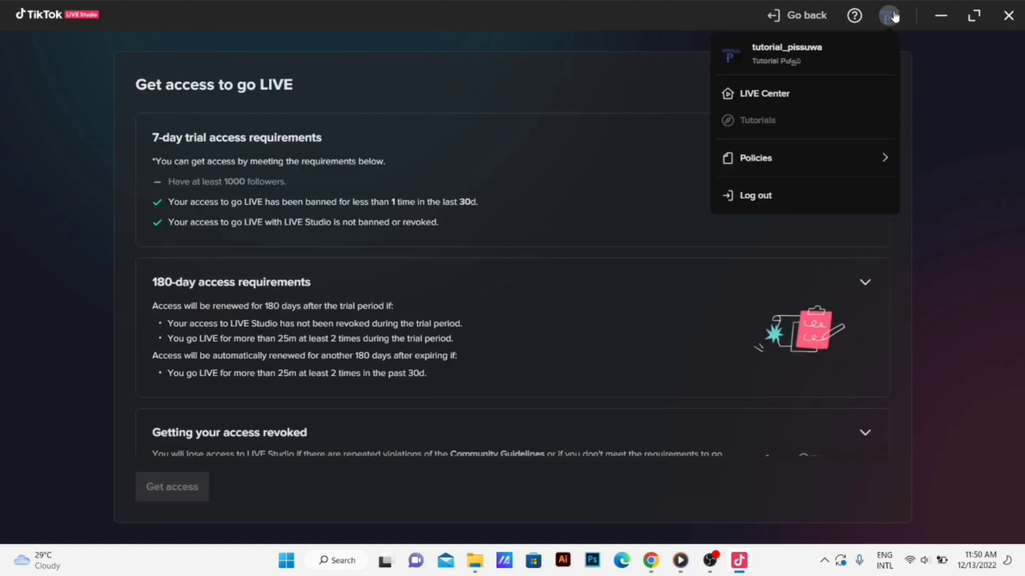
click(795, 200)
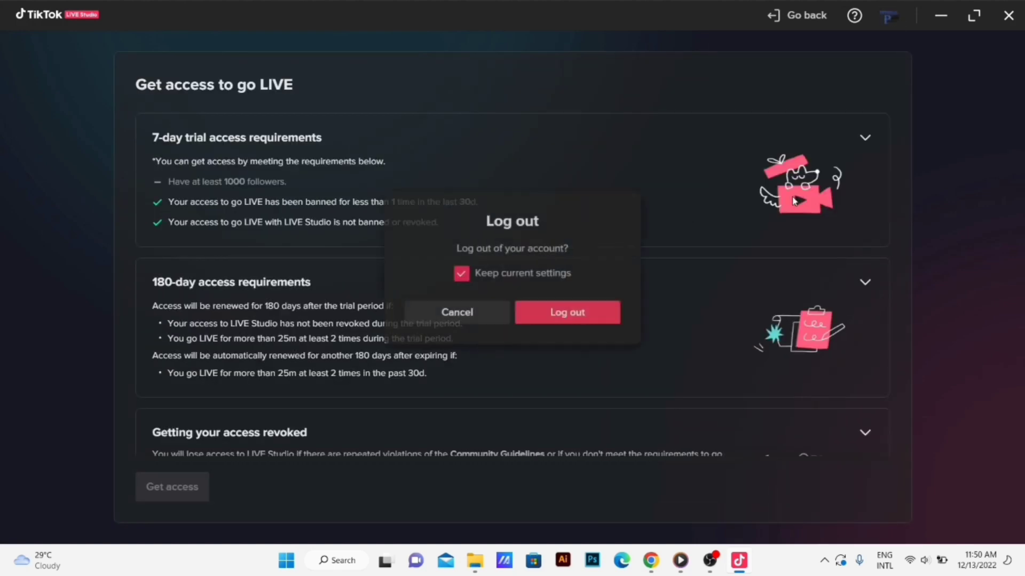
click(558, 320)
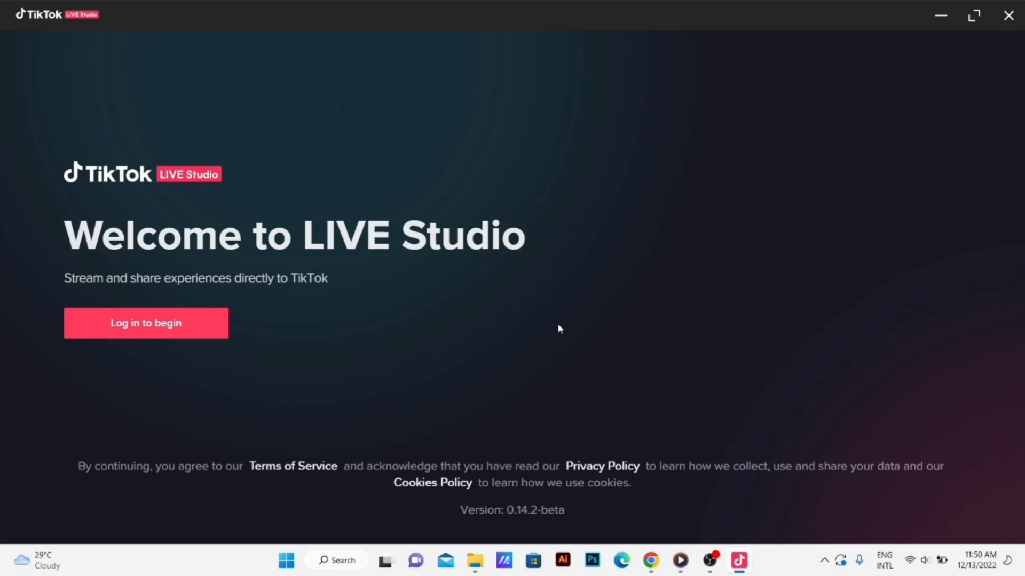
click(181, 329)
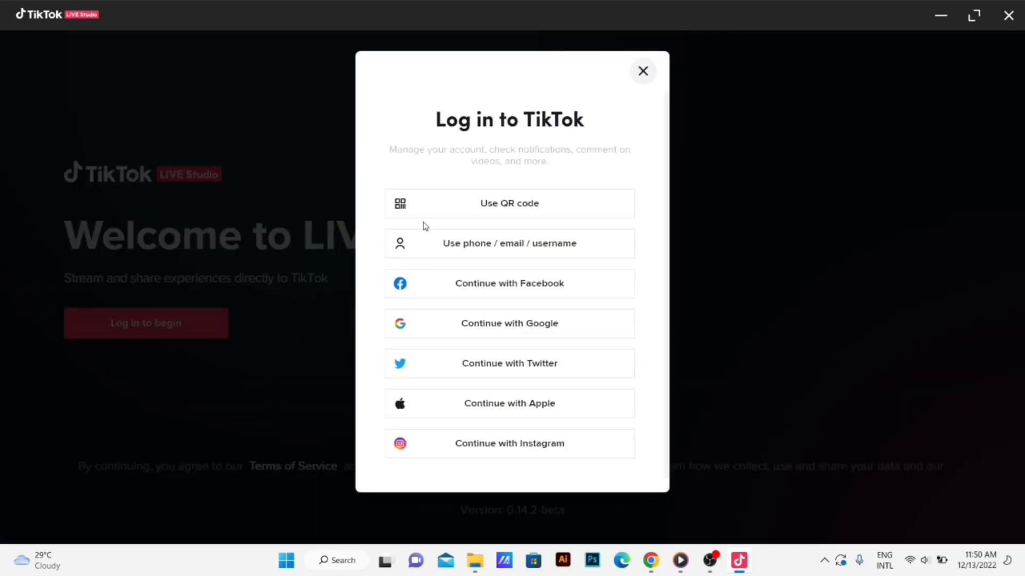
click(424, 211)
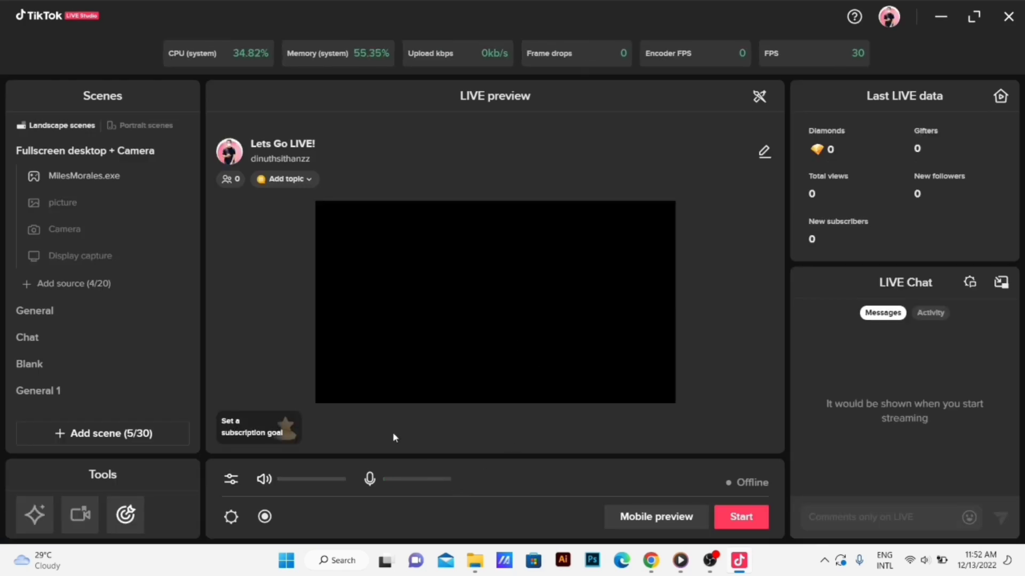
Start a LIVE stream with the Gaming topic set to Garena Free Fire and the title "Lets Go LIVE!".
click(756, 526)
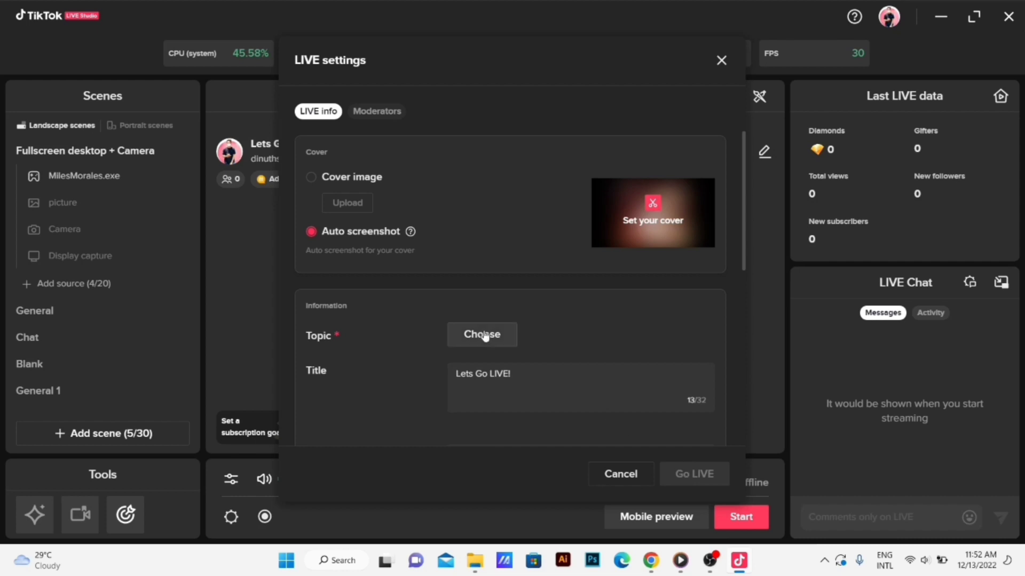
click(460, 344)
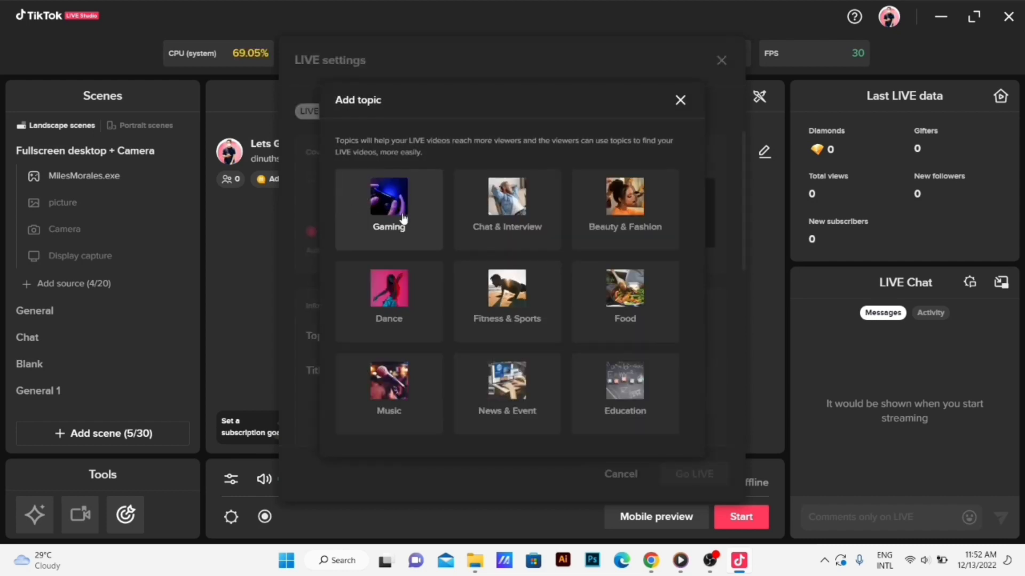
click(410, 226)
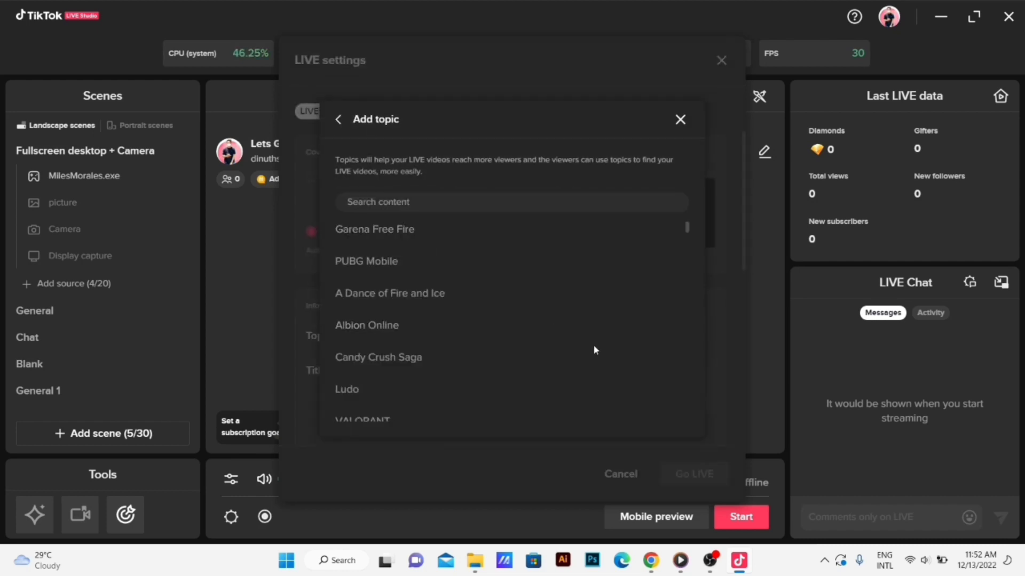
click(429, 238)
click(700, 474)
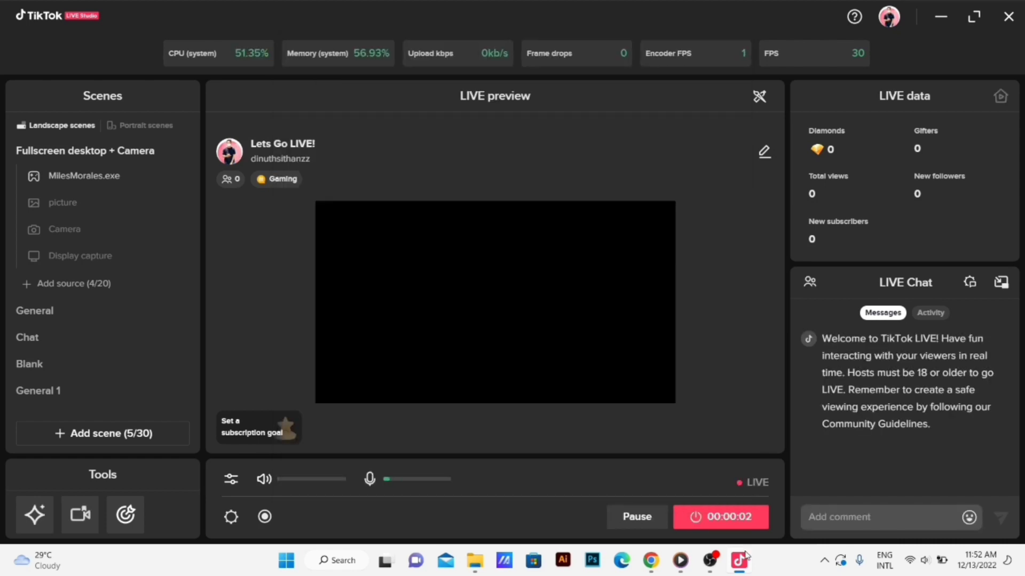
End the running LIVE stream and close its summary.
click(747, 520)
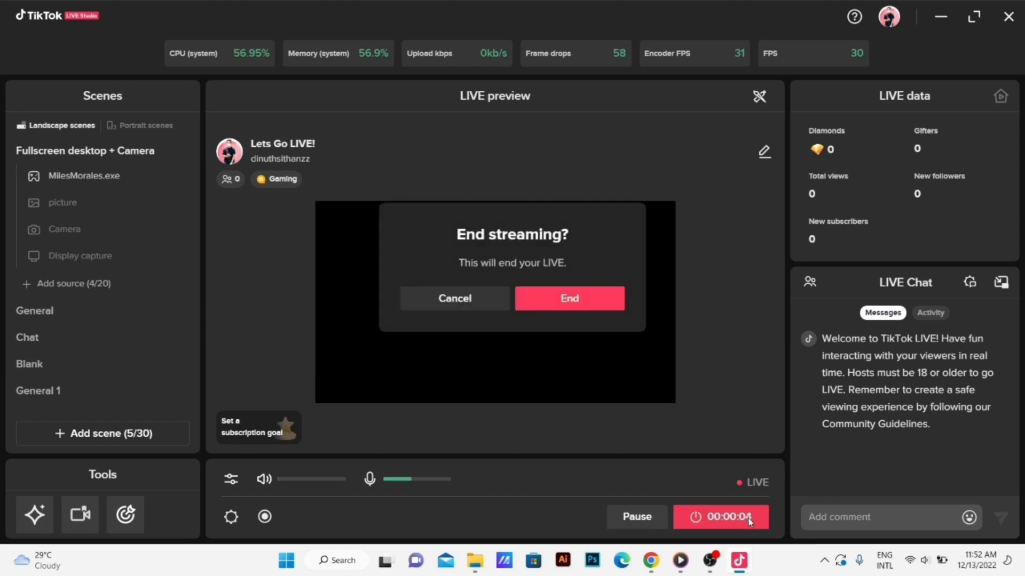
click(605, 300)
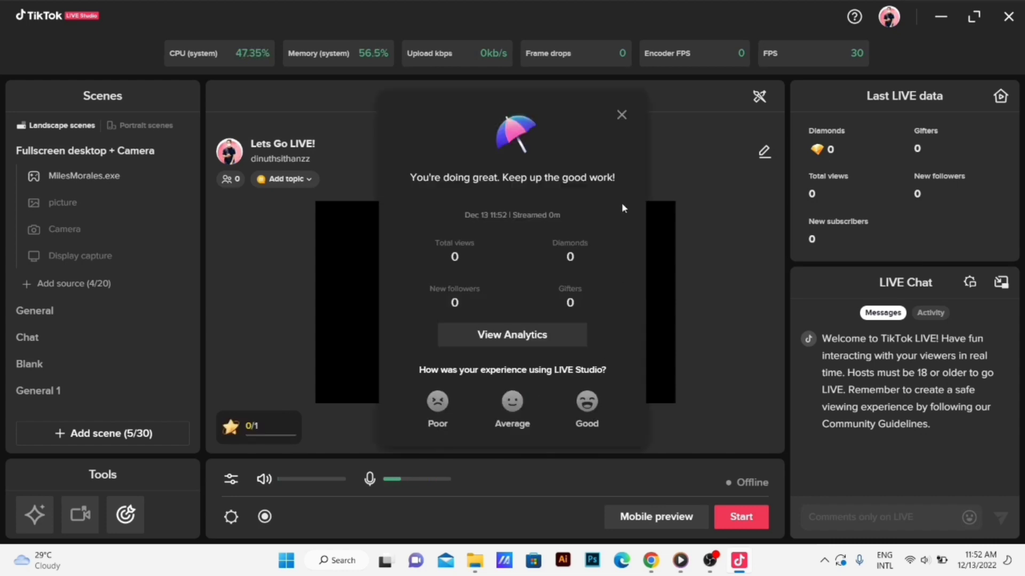
click(622, 115)
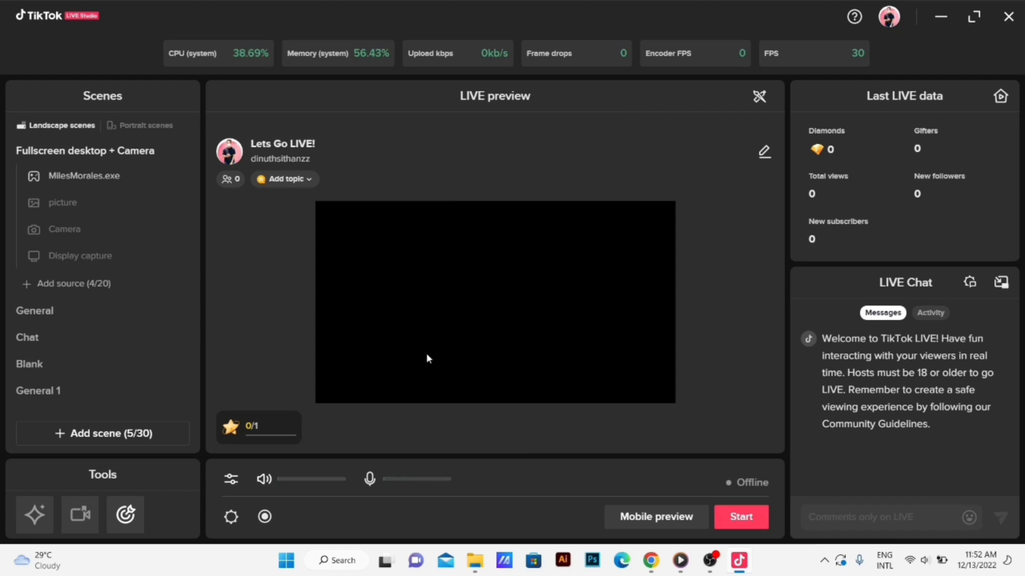
Examine the landscape and portrait templates offered for a new scene, then leave without adding one.
click(88, 181)
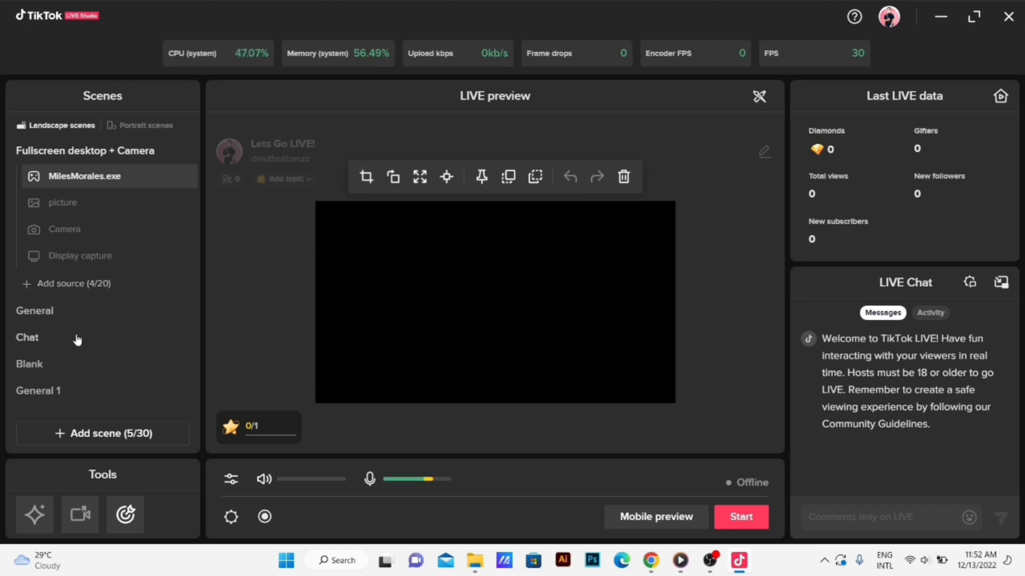
click(124, 437)
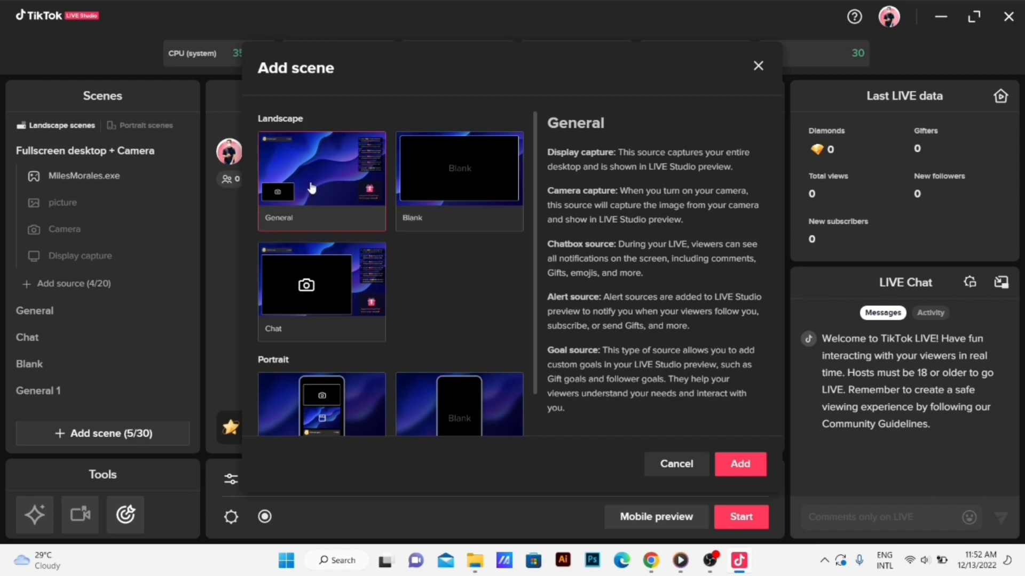
scroll(453, 254, down, 1)
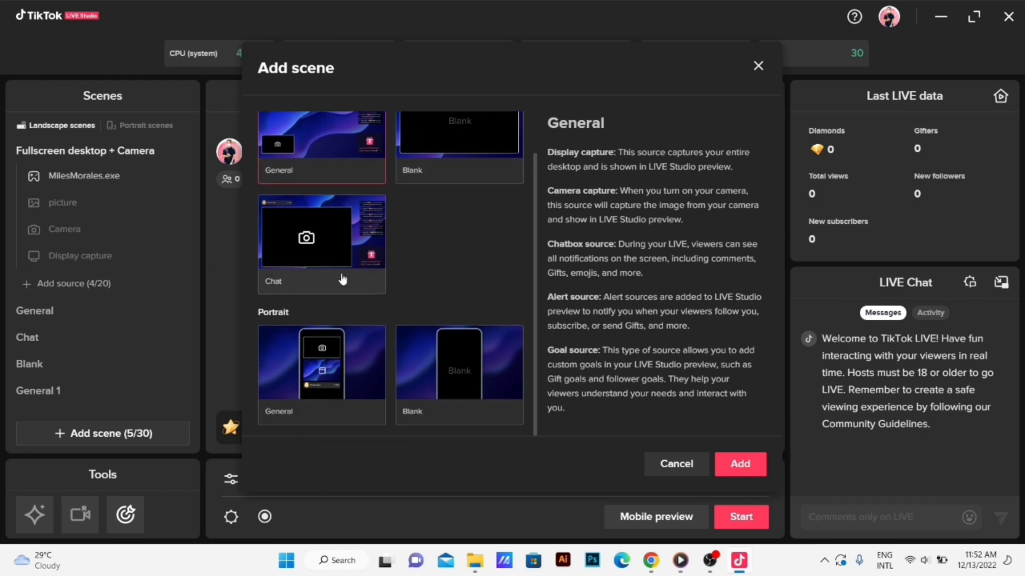
scroll(342, 279, up, 1)
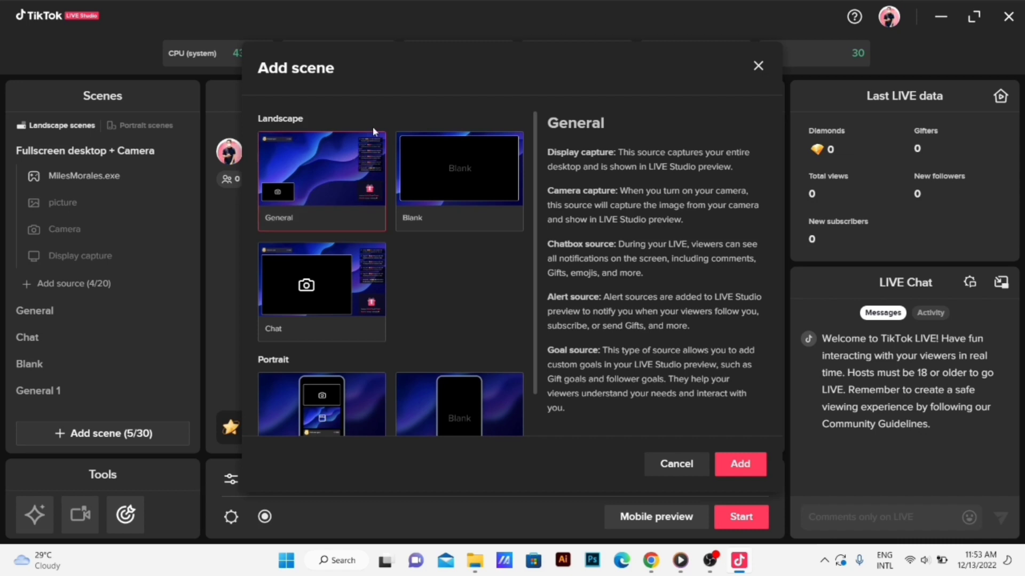
scroll(429, 281, down, 1)
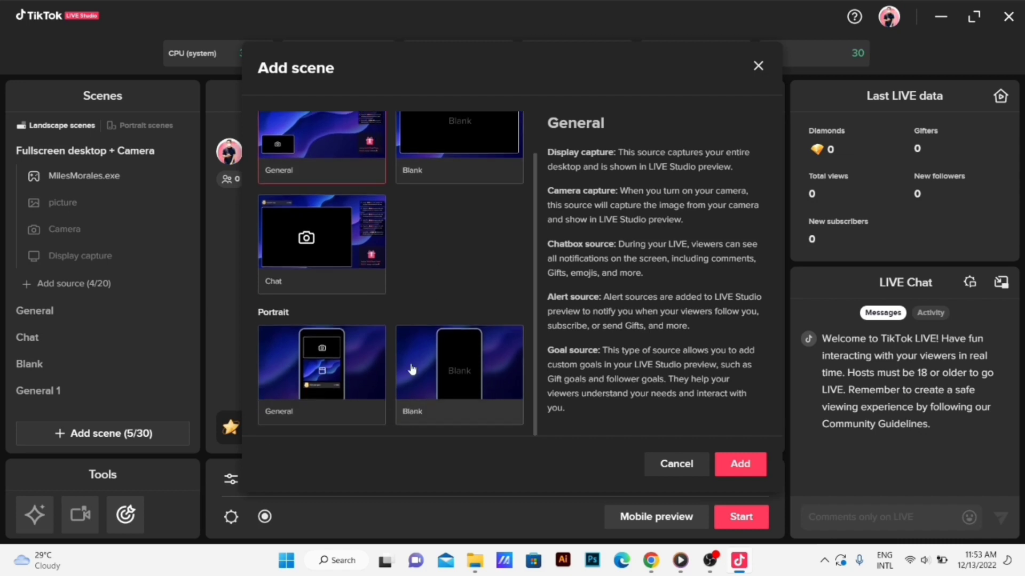
scroll(342, 374, up, 1)
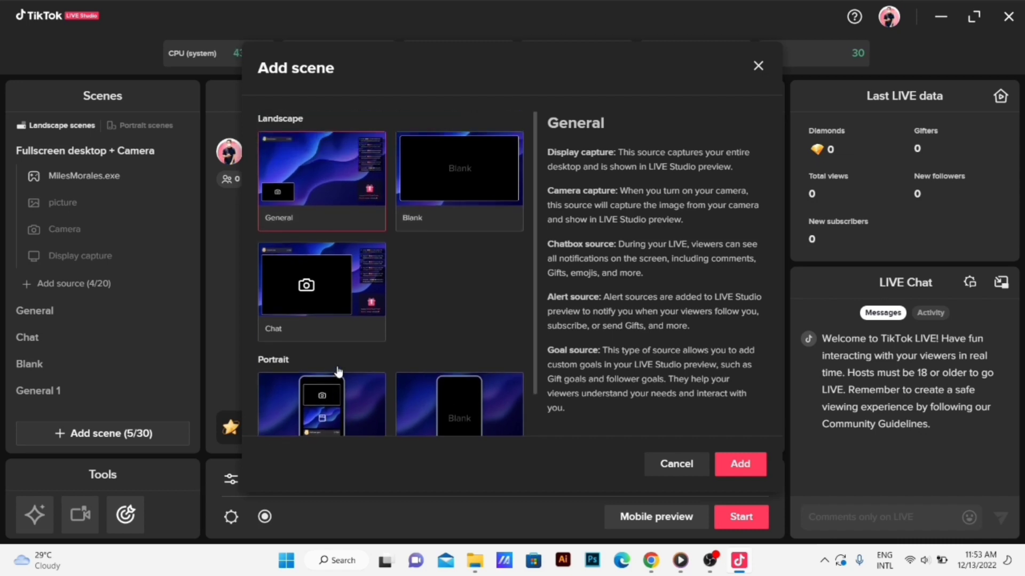
scroll(325, 373, down, 1)
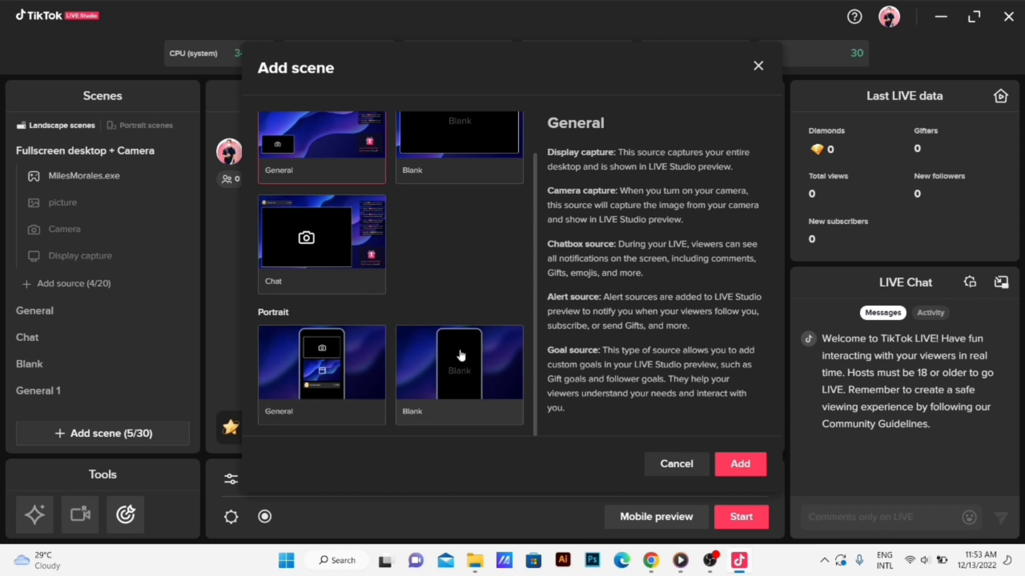
scroll(321, 411, up, 1)
scroll(476, 350, down, 1)
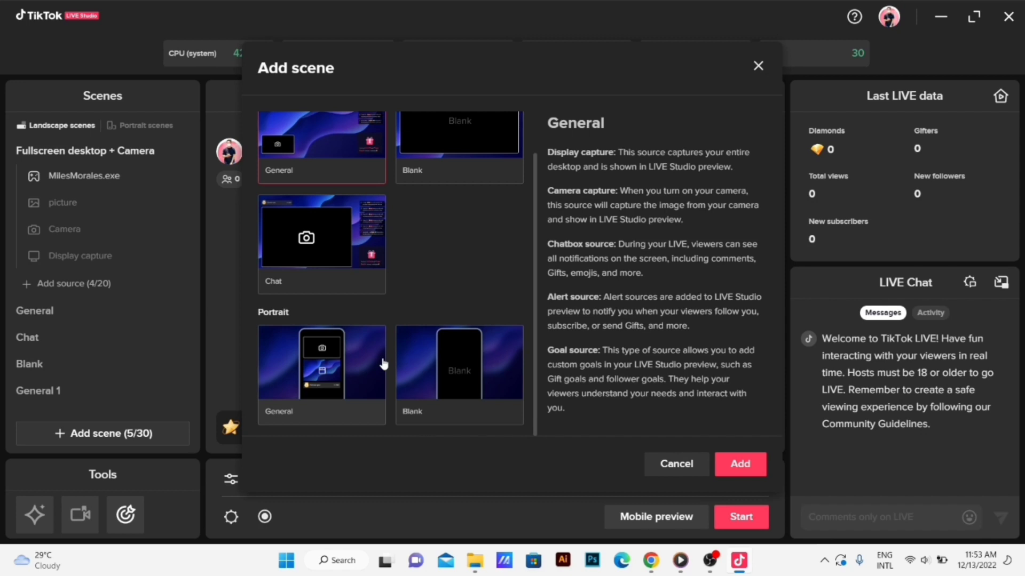
scroll(392, 358, up, 1)
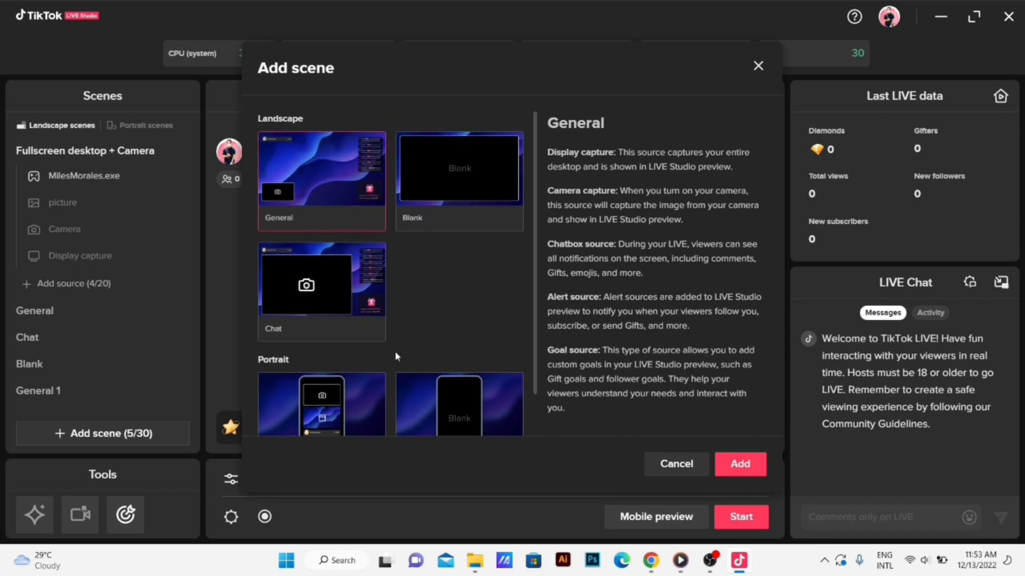
click(676, 465)
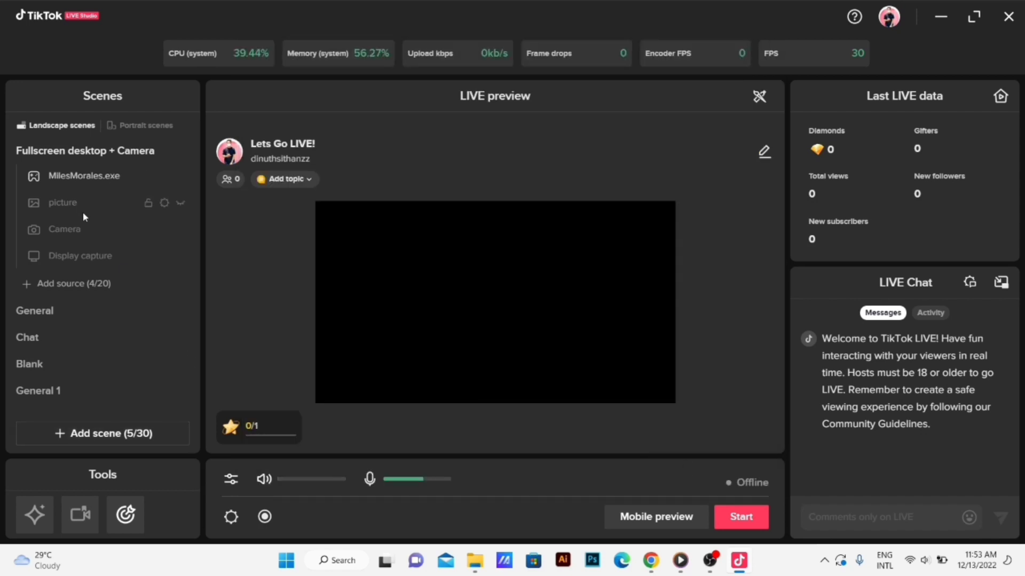
Make the Display capture source visible in the Fullscreen desktop + Camera scene.
click(101, 256)
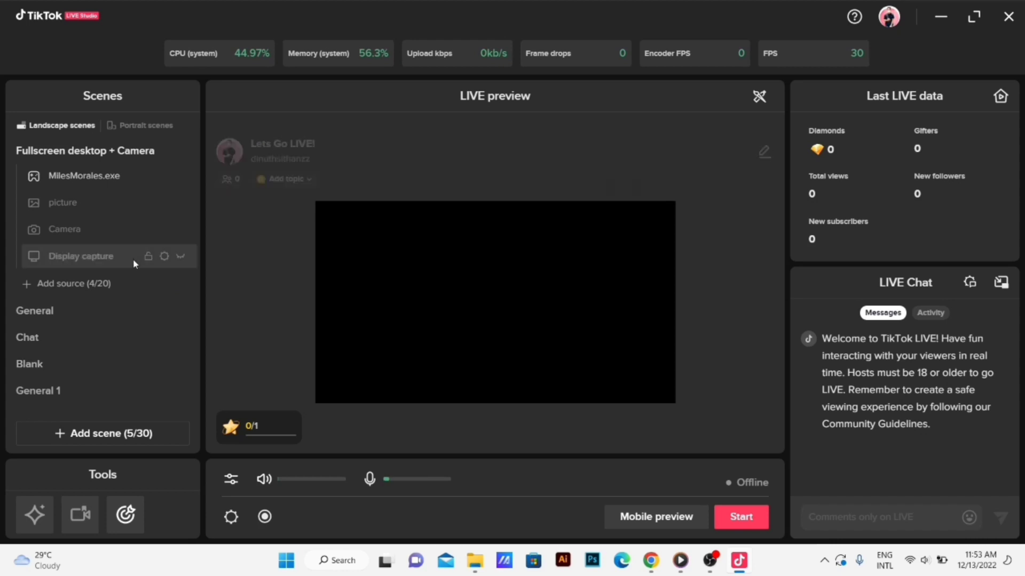
click(181, 258)
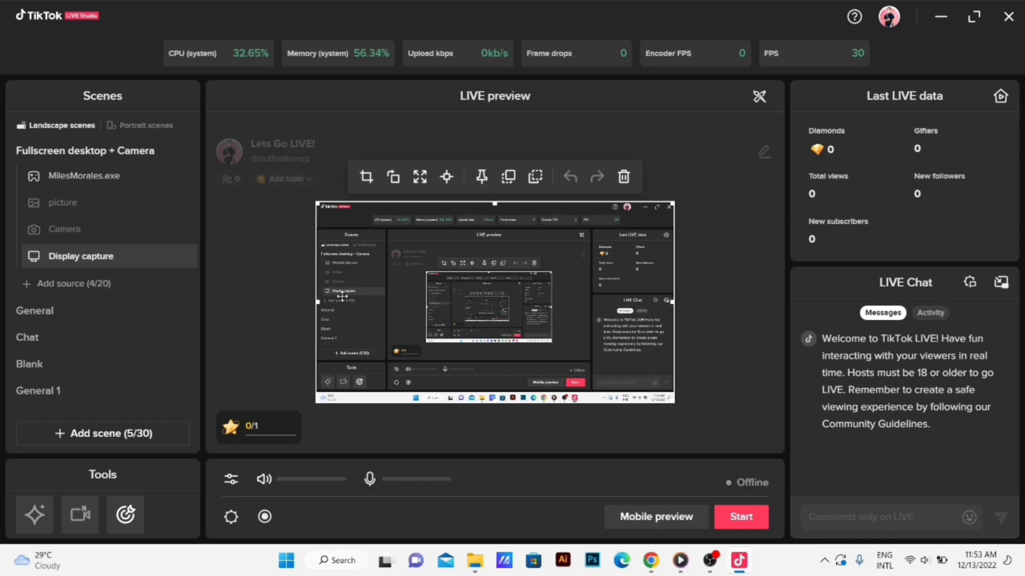
Show the Camera source, shift it slightly within the LIVE preview, and hide it again.
click(77, 232)
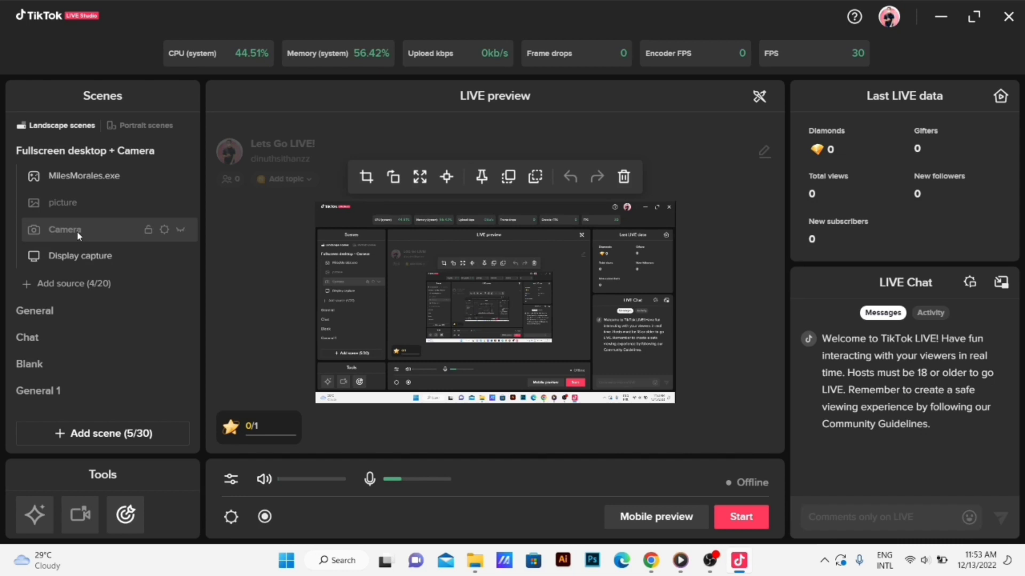
click(181, 229)
mouse_move(628, 358)
mouse_down()
mouse_move(593, 343)
mouse_move(619, 361)
mouse_up()
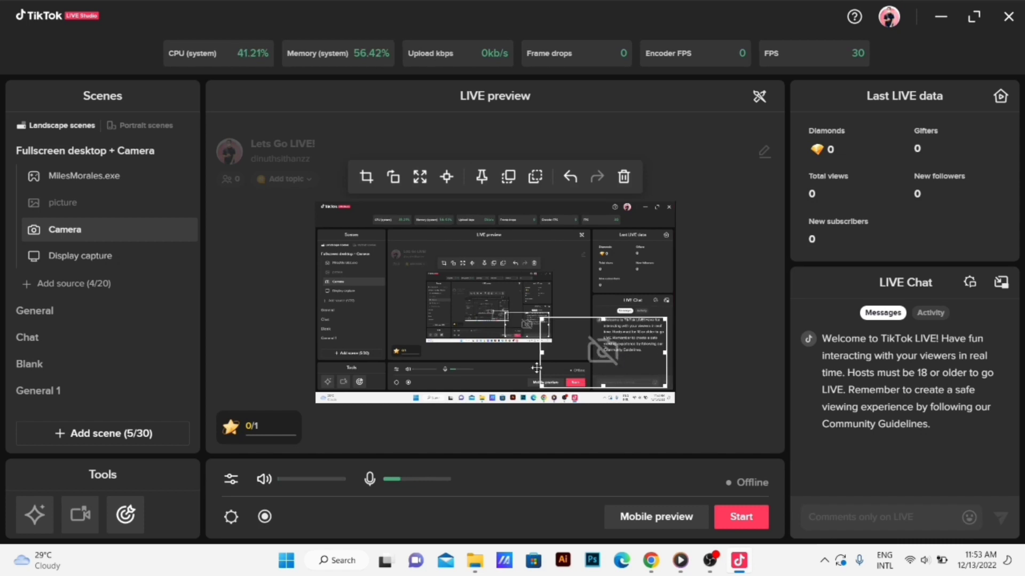
click(180, 235)
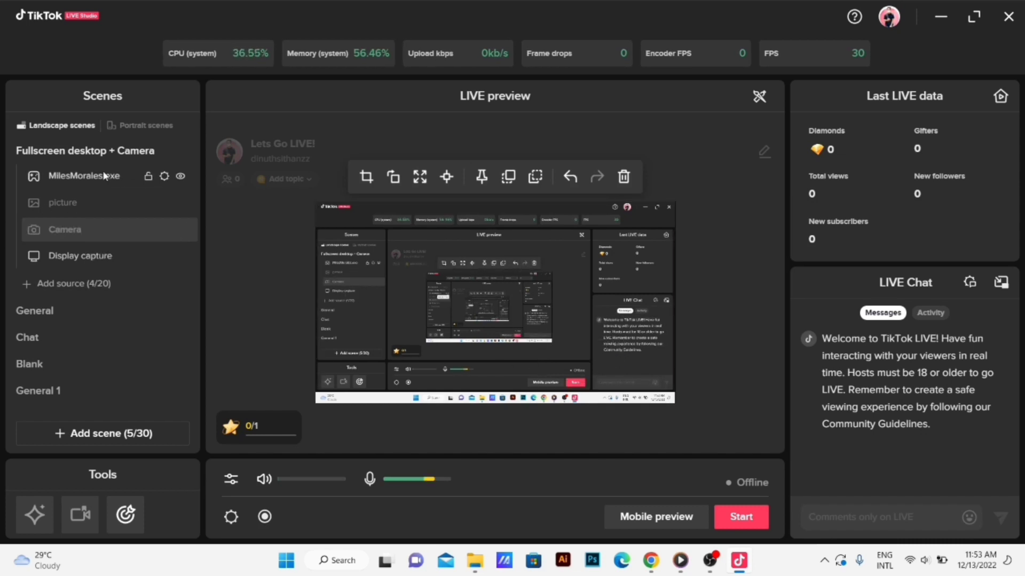
Hide the MilesMorales.exe game source in the Fullscreen desktop + Camera scene.
click(167, 188)
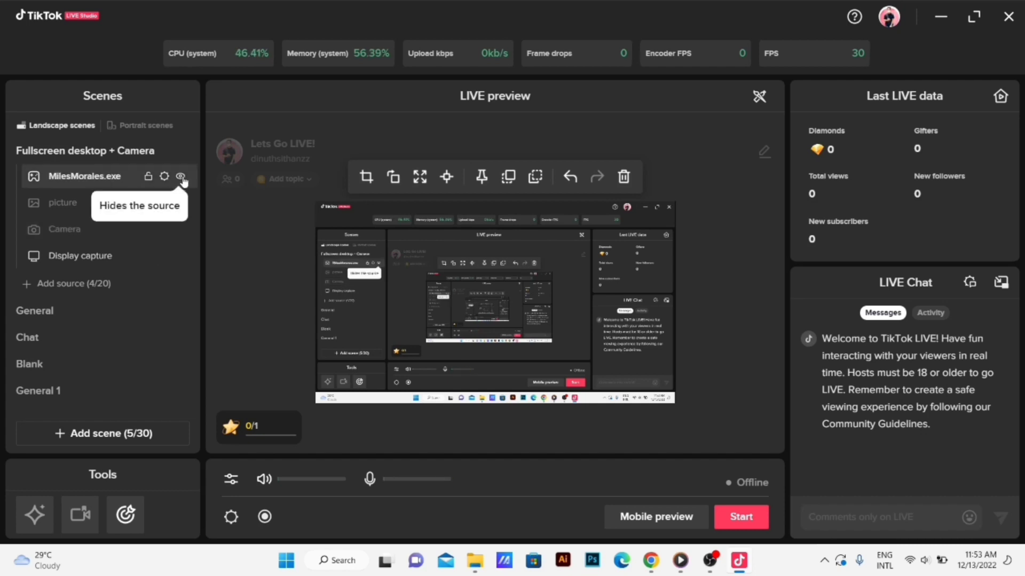
double_click(85, 176)
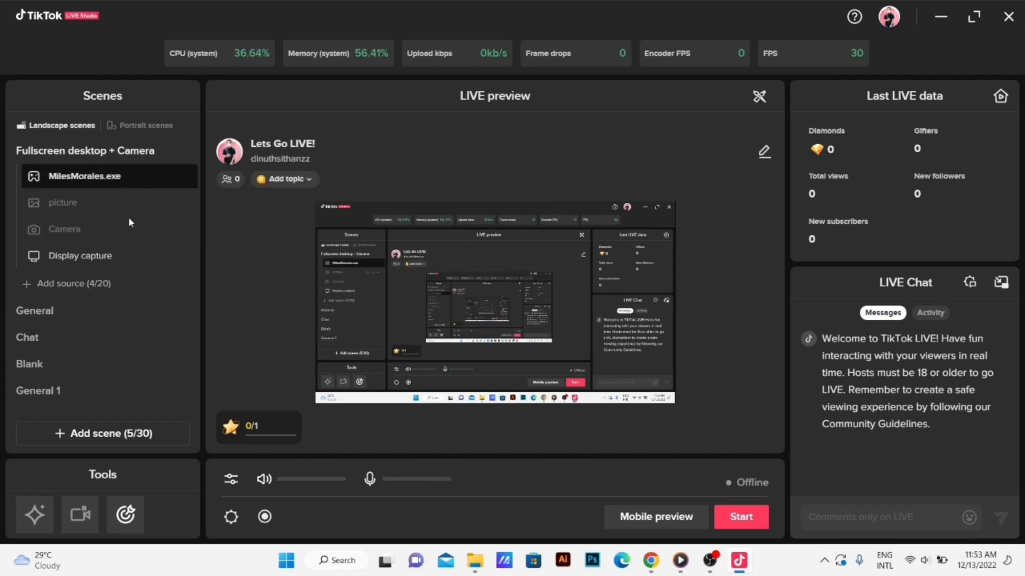
key(Return)
click(121, 176)
click(180, 176)
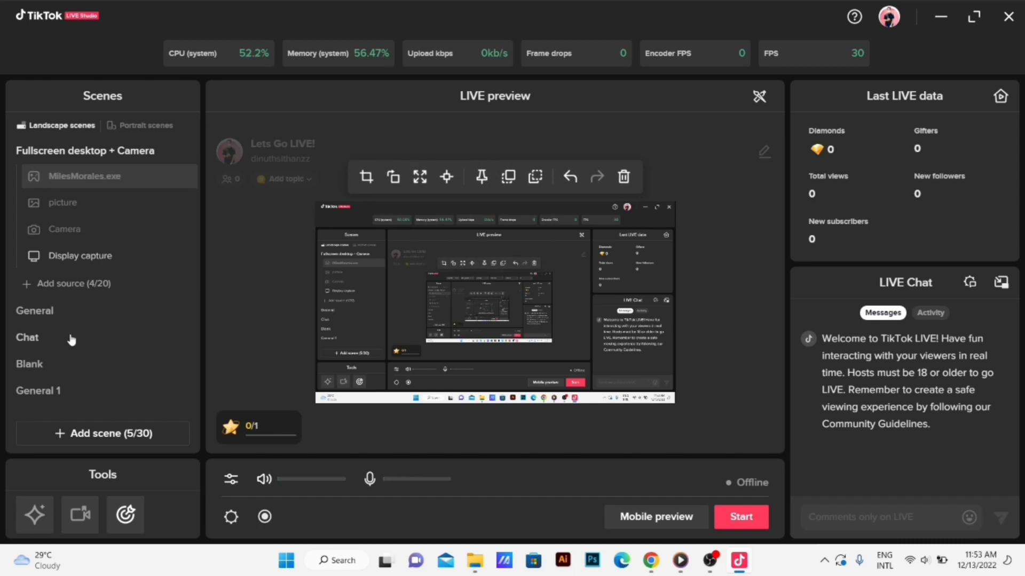
Start adding a Game Capture source and check which running programs it offers.
click(76, 284)
click(267, 216)
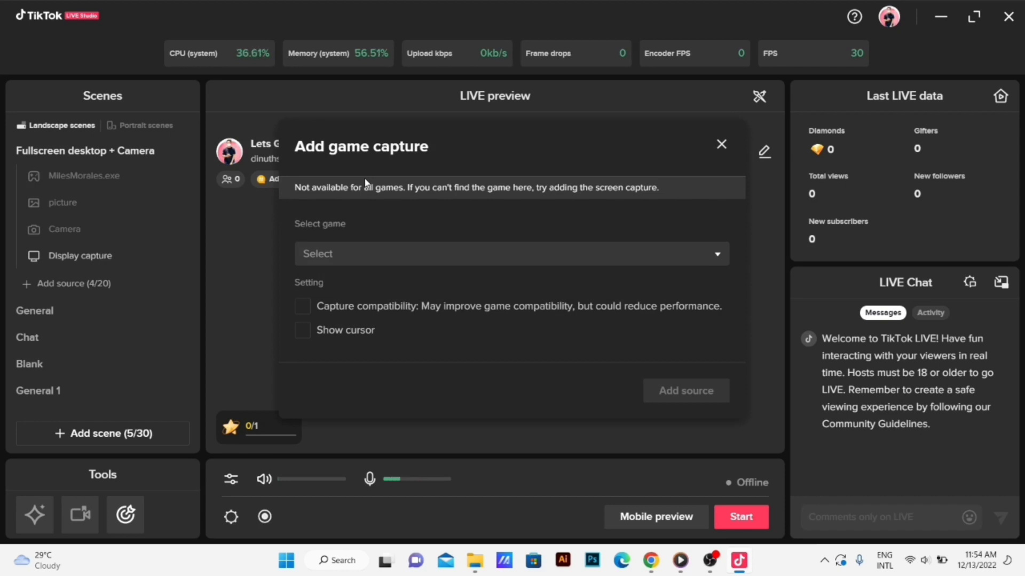
click(603, 260)
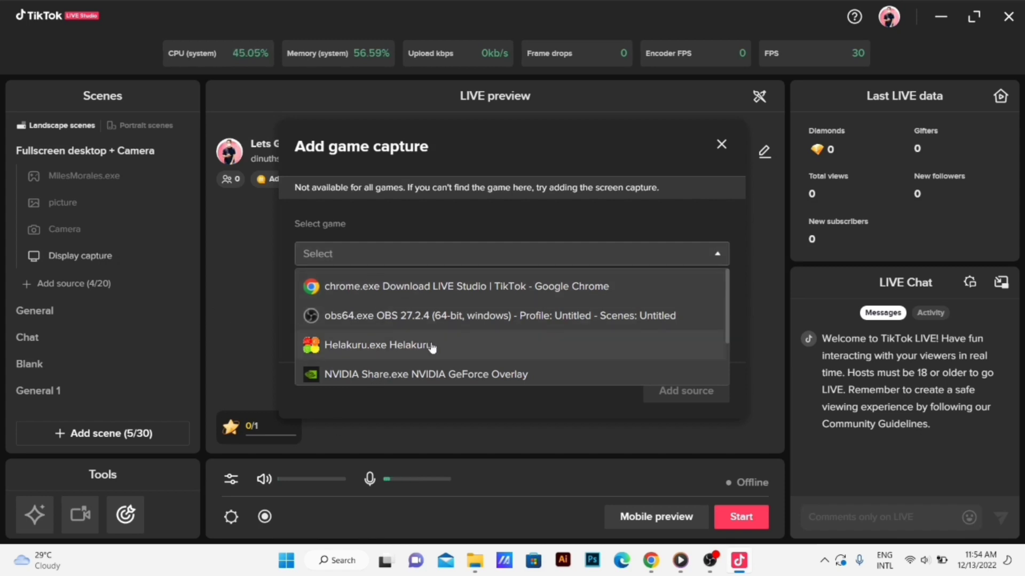
Switch to File Explorer and open the Games folder on New Volume (D:).
click(475, 561)
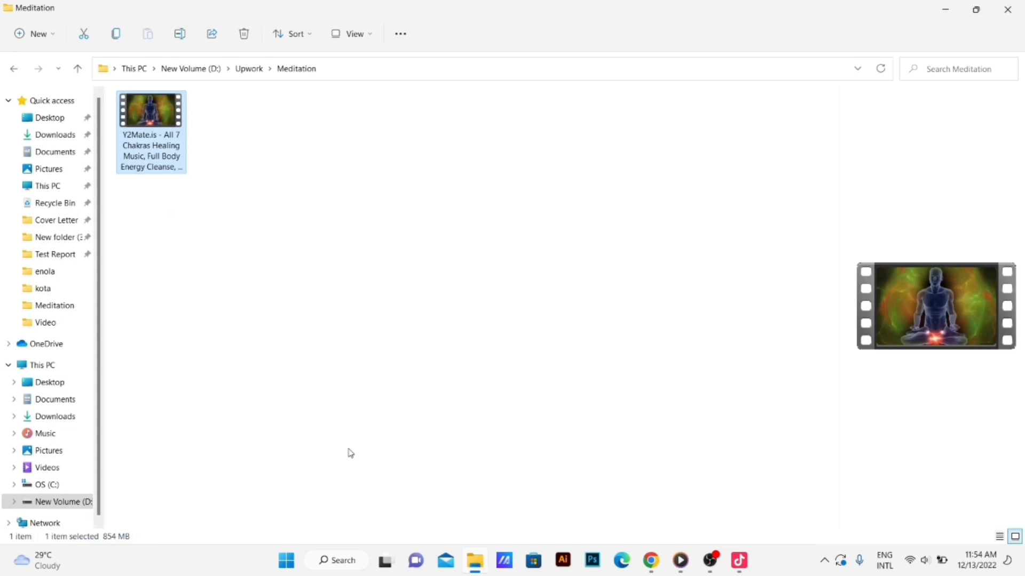
click(204, 67)
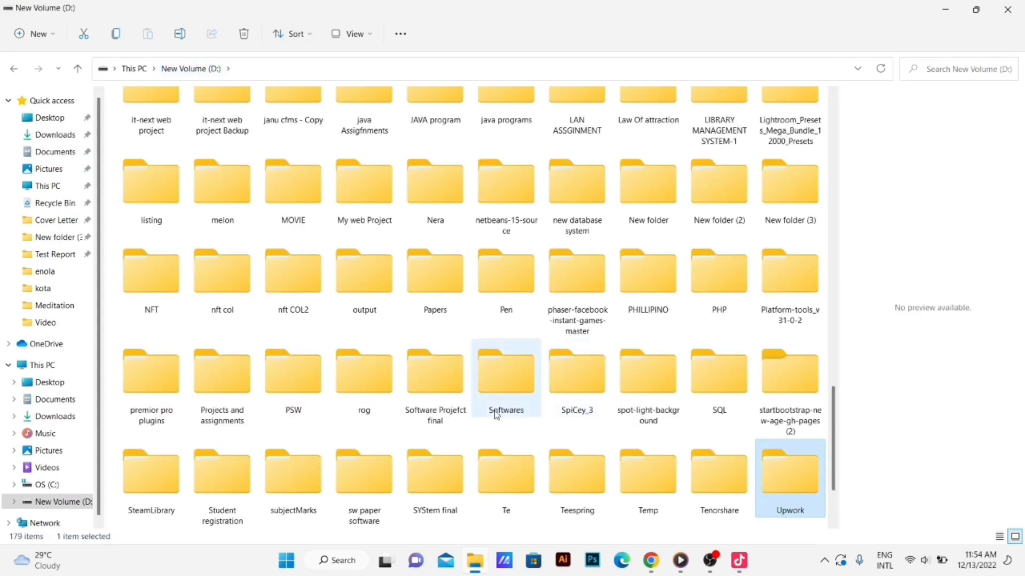
scroll(496, 416, down, 2)
key(g)
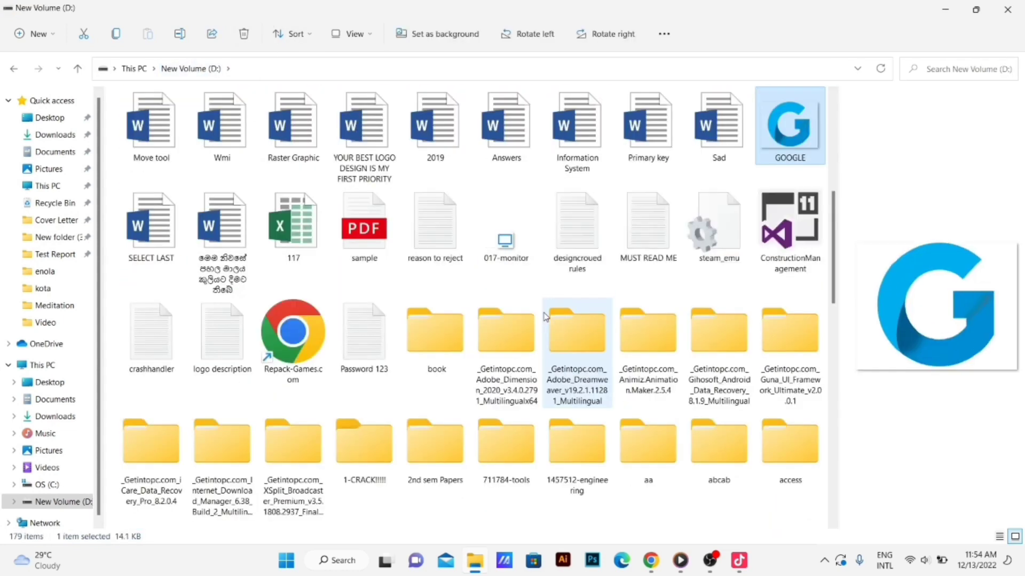
key(a)
double_click(788, 141)
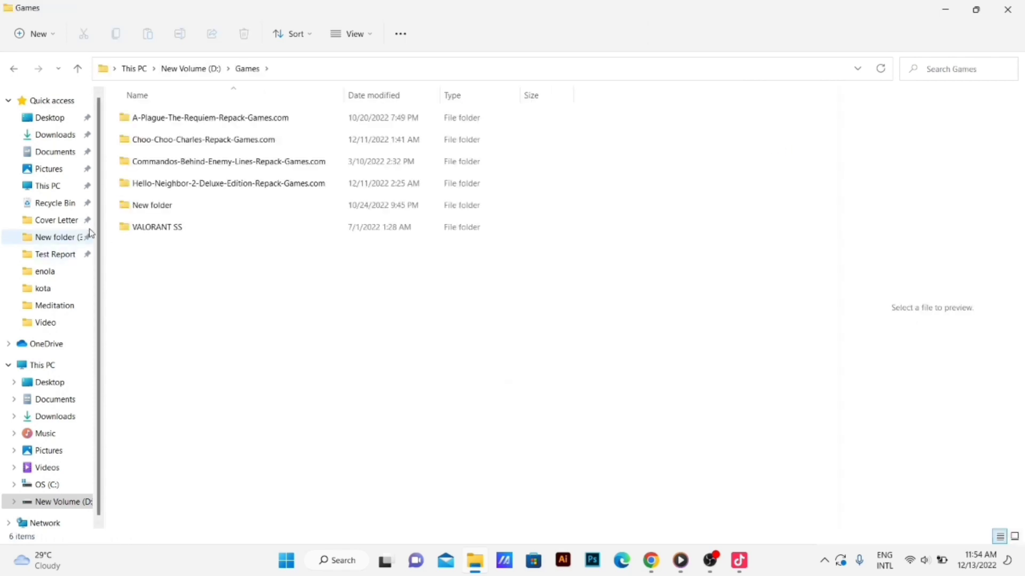
Launch Hello Neighbor 2 from the Hello-Neighbor-2-Deluxe-Edition folder.
click(211, 184)
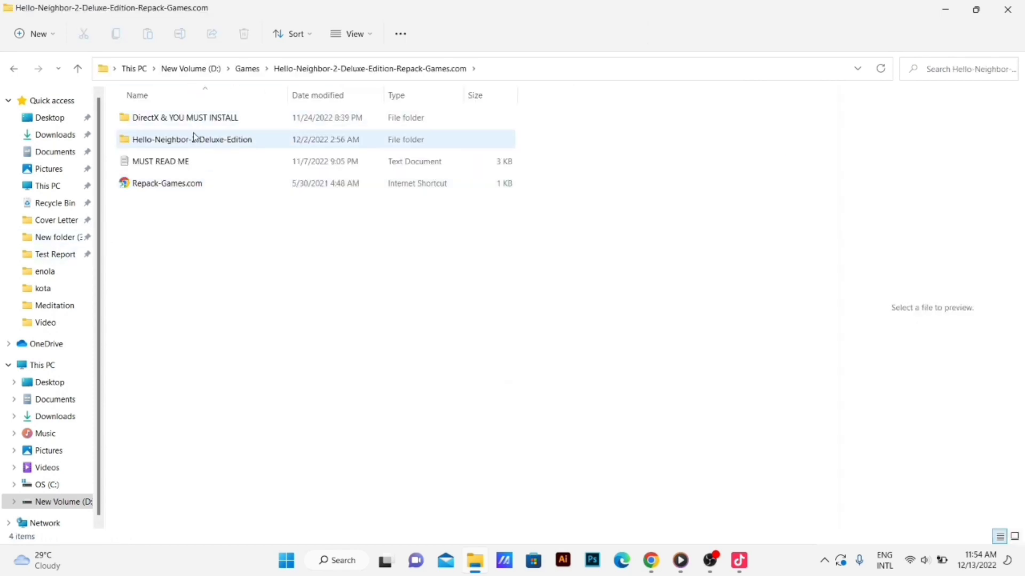
double_click(194, 140)
double_click(223, 122)
double_click(164, 187)
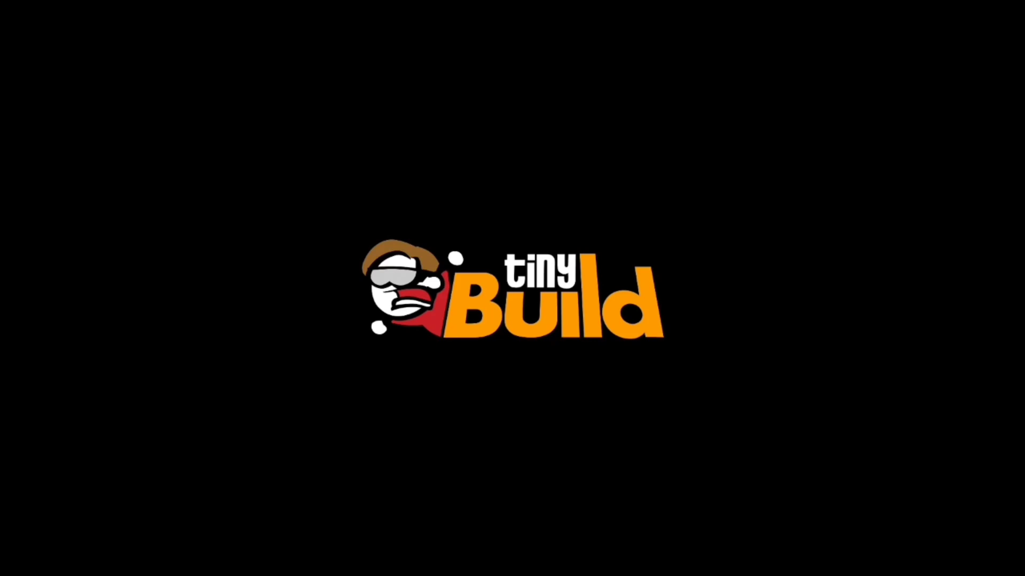
Switch from the running game back to TikTok LIVE Studio and close the outdated game capture dialog.
key(super)
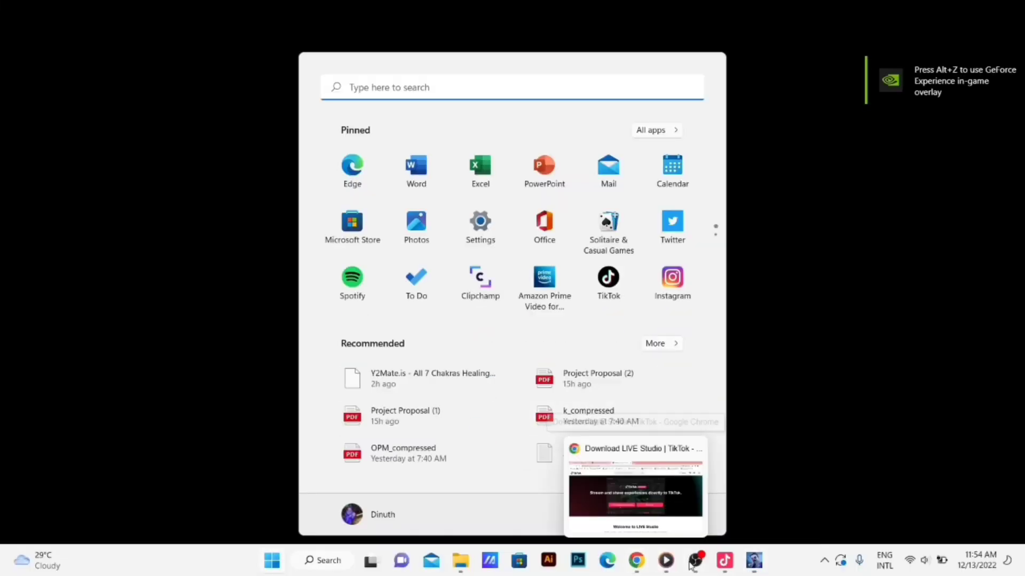
mouse_move(694, 565)
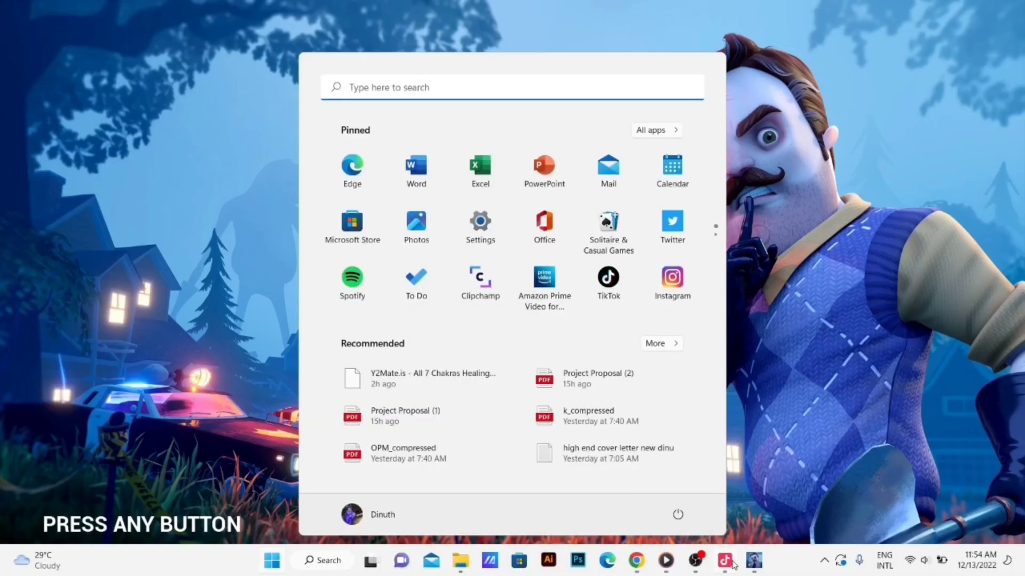
click(725, 565)
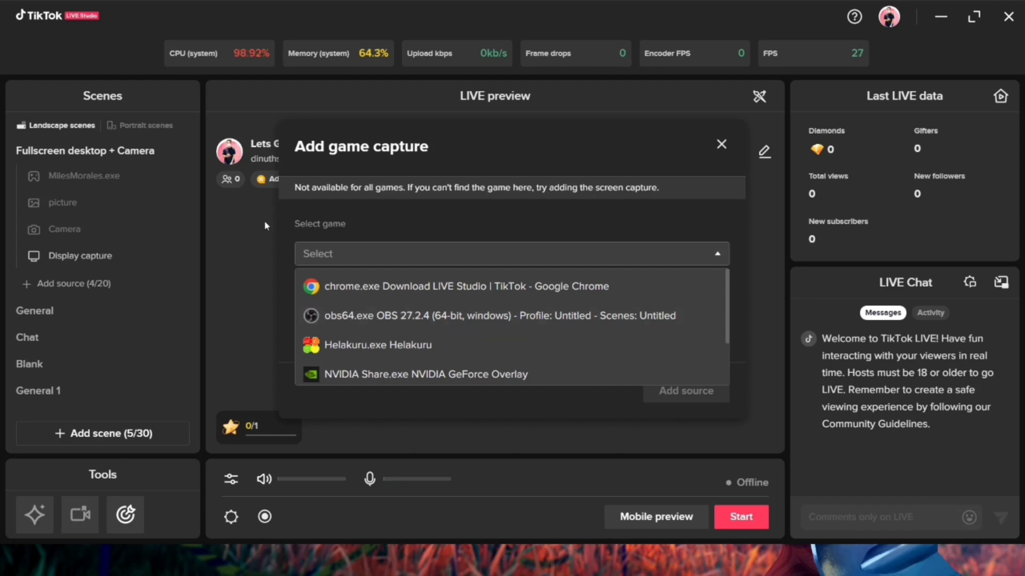
click(720, 144)
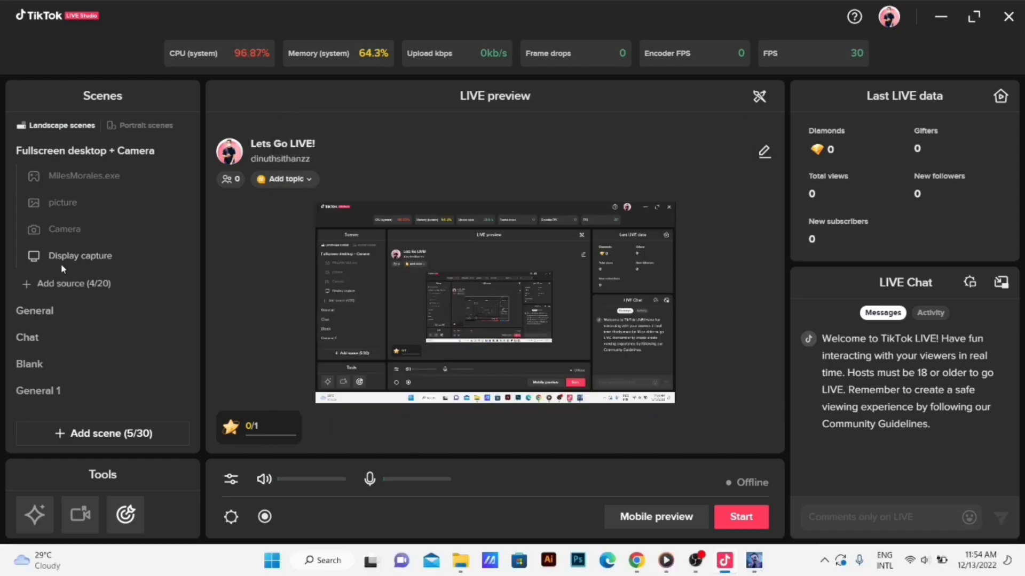
Try to add a Game Capture source for the running Hello Neighbor 2 game, and close the dialog without adding it.
click(77, 286)
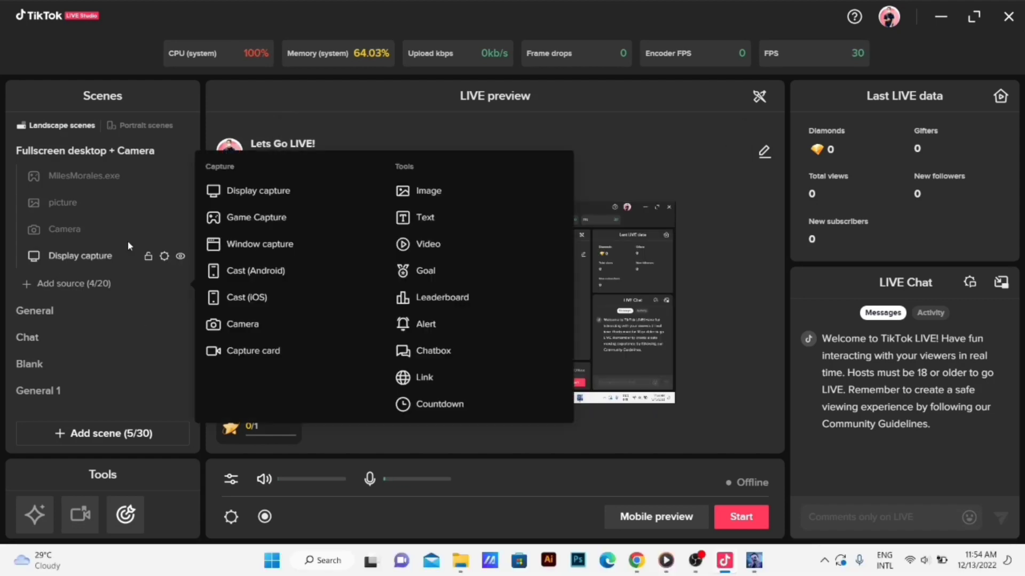
click(277, 216)
click(403, 254)
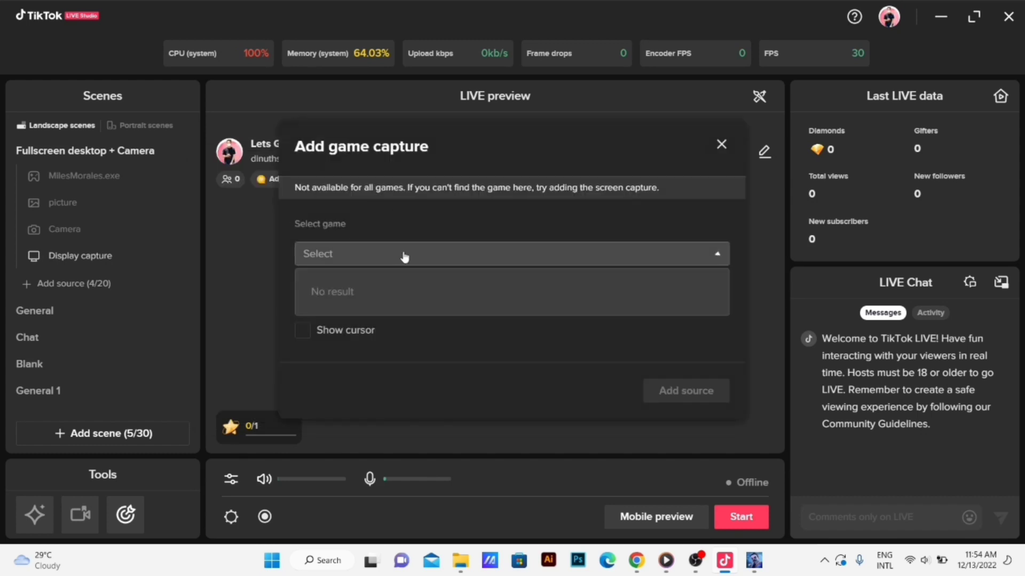
click(271, 278)
click(350, 263)
click(362, 314)
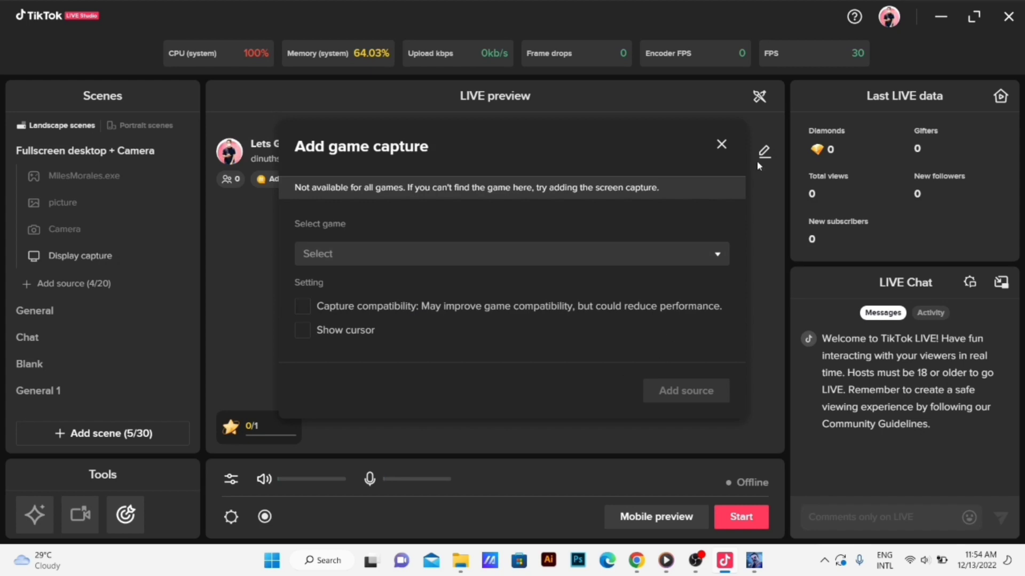
click(720, 146)
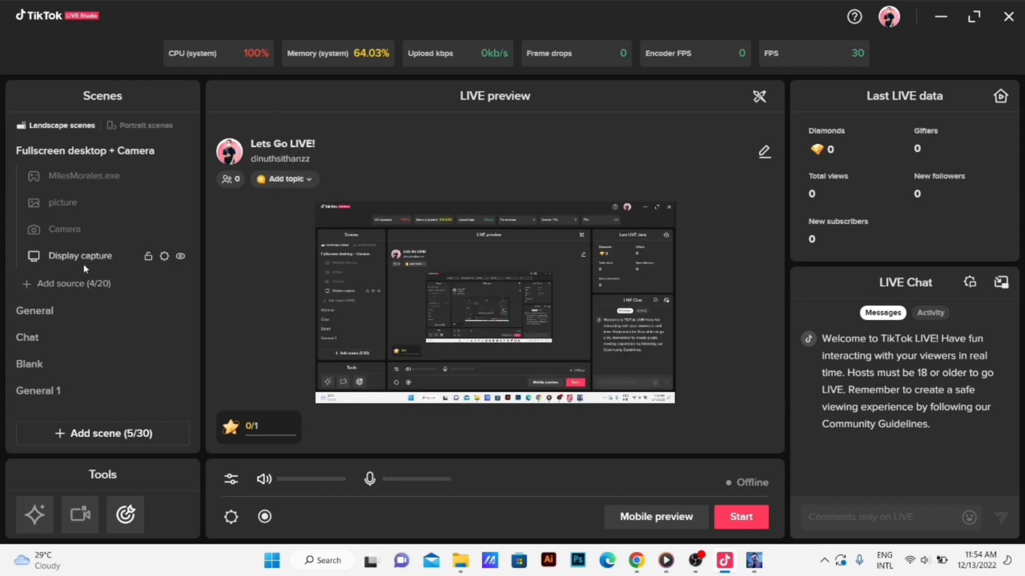
Add a Window capture source for HelloNeighbor2-Win64-Shipping.exe and accept the original content notice.
click(79, 283)
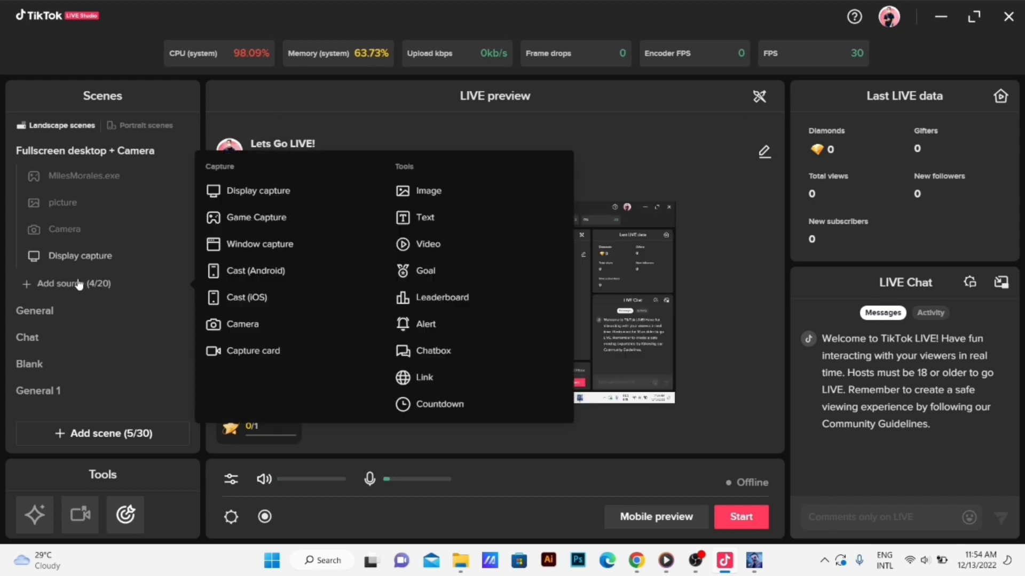
click(260, 248)
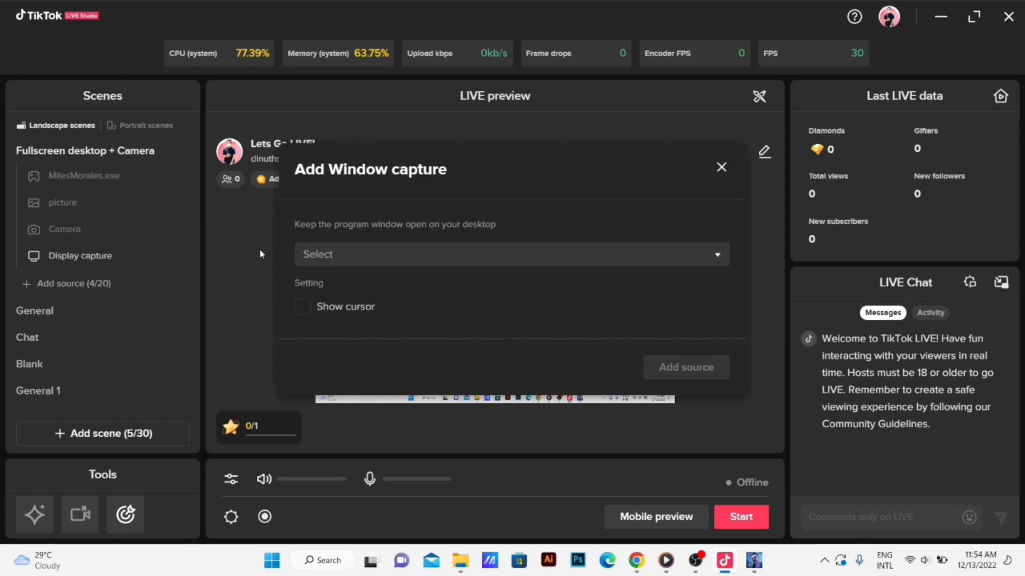
click(419, 254)
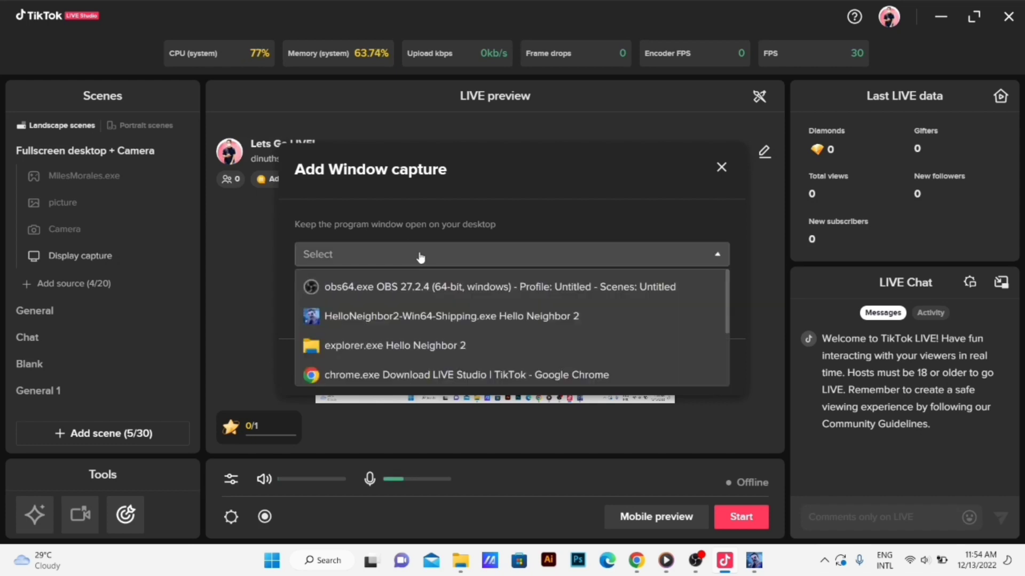
click(399, 318)
click(663, 368)
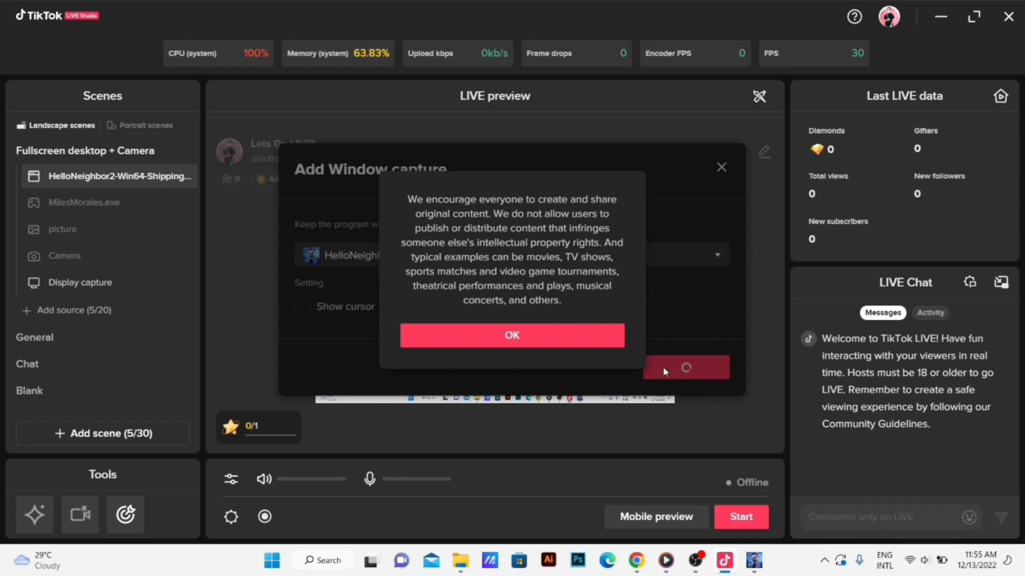
click(587, 337)
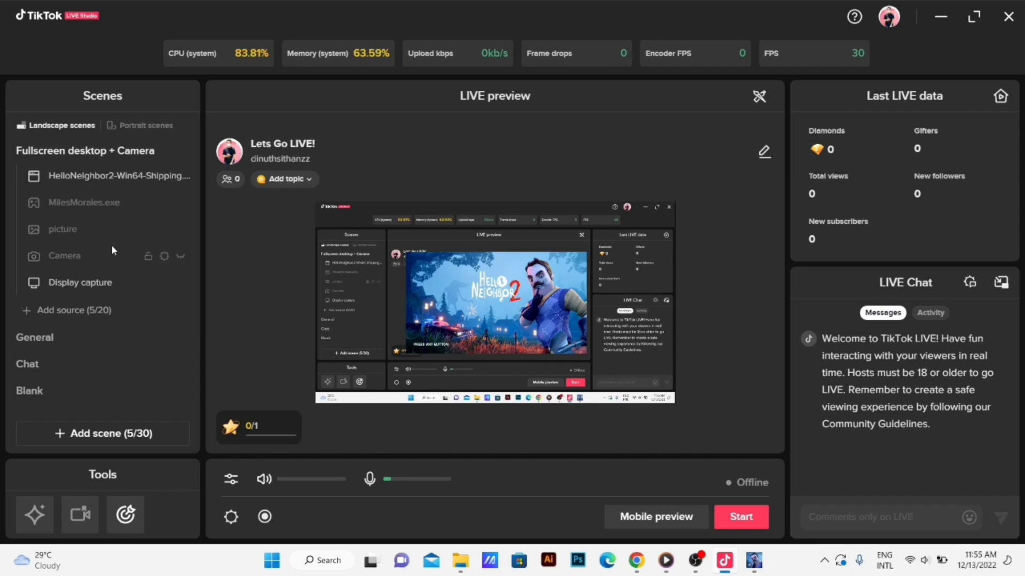
Hide the Display capture source and enlarge the Hello Neighbor 2 capture to fill the whole preview canvas.
click(181, 284)
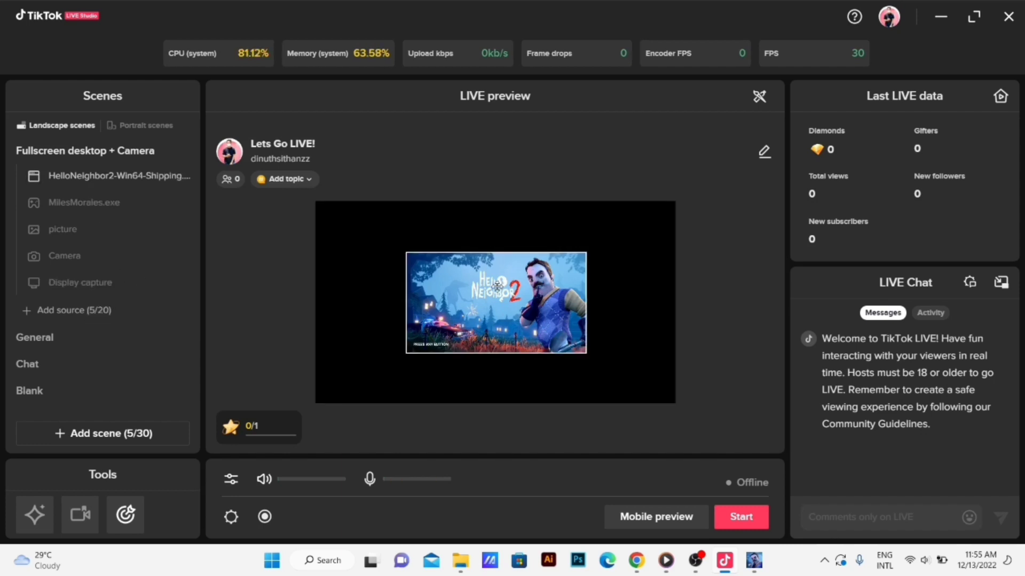
click(550, 326)
drag(527, 312, 437, 262)
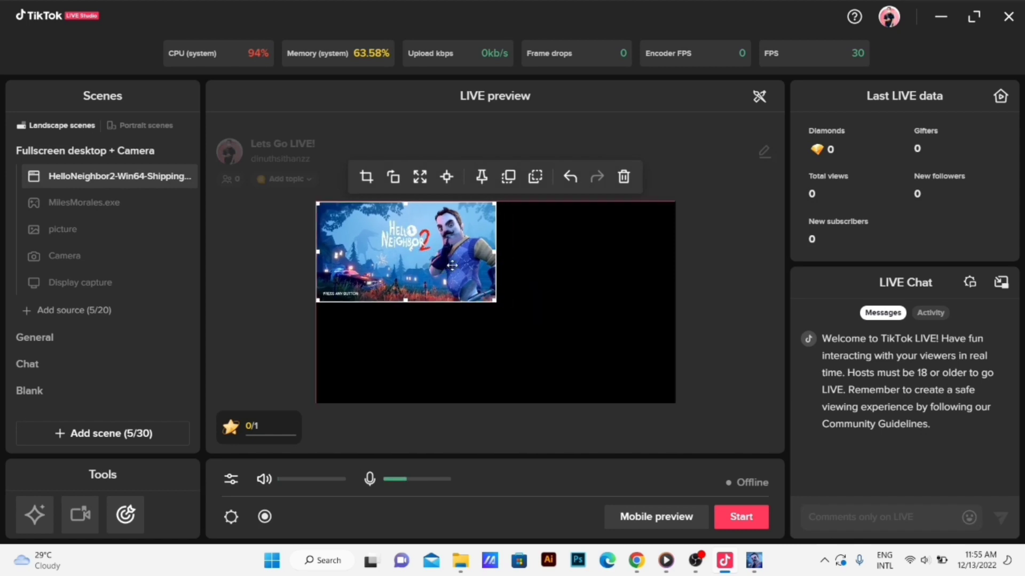
drag(496, 305, 714, 407)
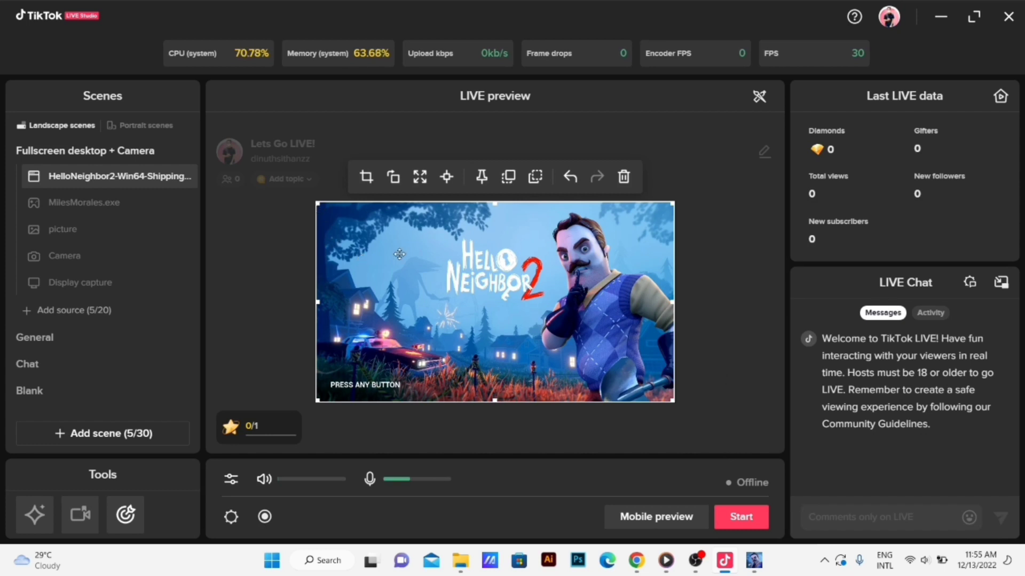
Show the Camera source above the game capture and place it in the lower-right corner of the canvas.
click(77, 254)
click(181, 257)
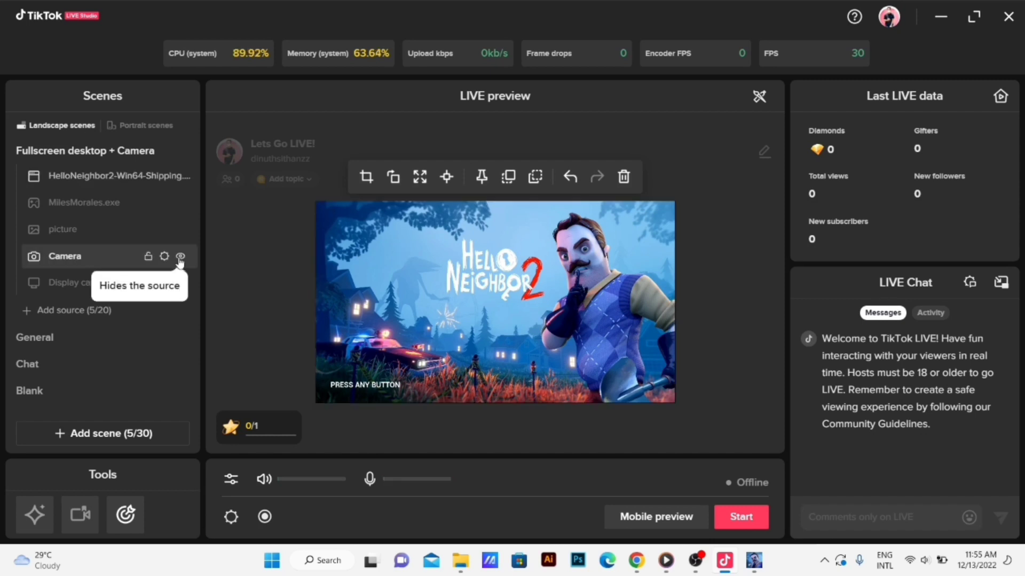
drag(64, 256, 58, 176)
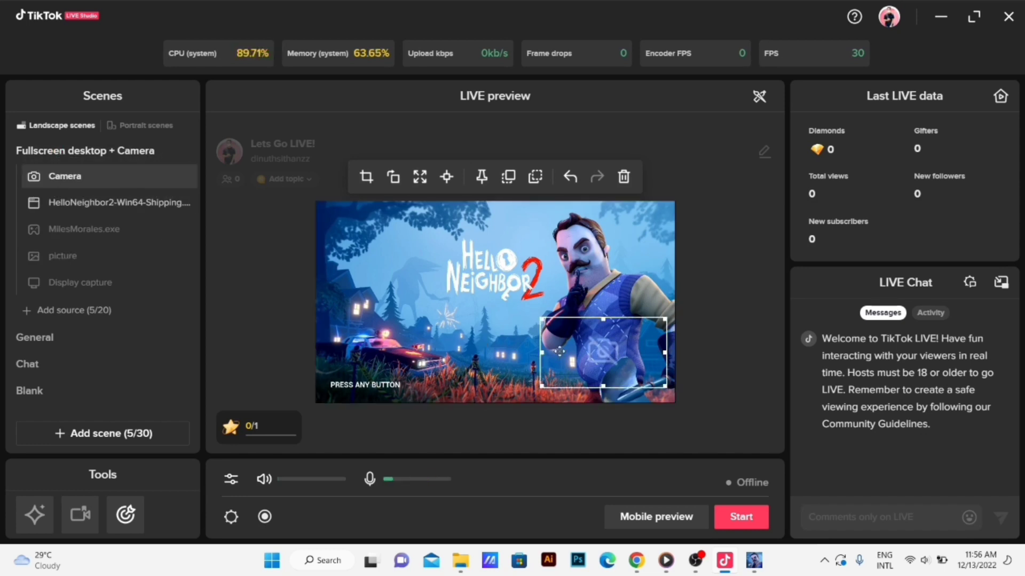
drag(569, 353, 587, 365)
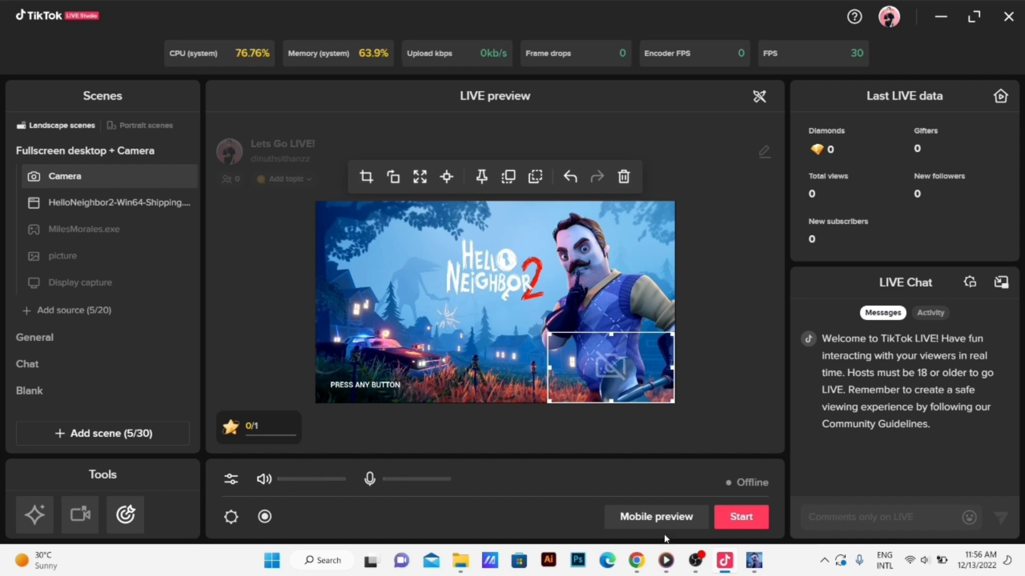
Start setting up the LIVE, search the Gaming topics for "hello neib", and choose Other games as the topic.
click(757, 525)
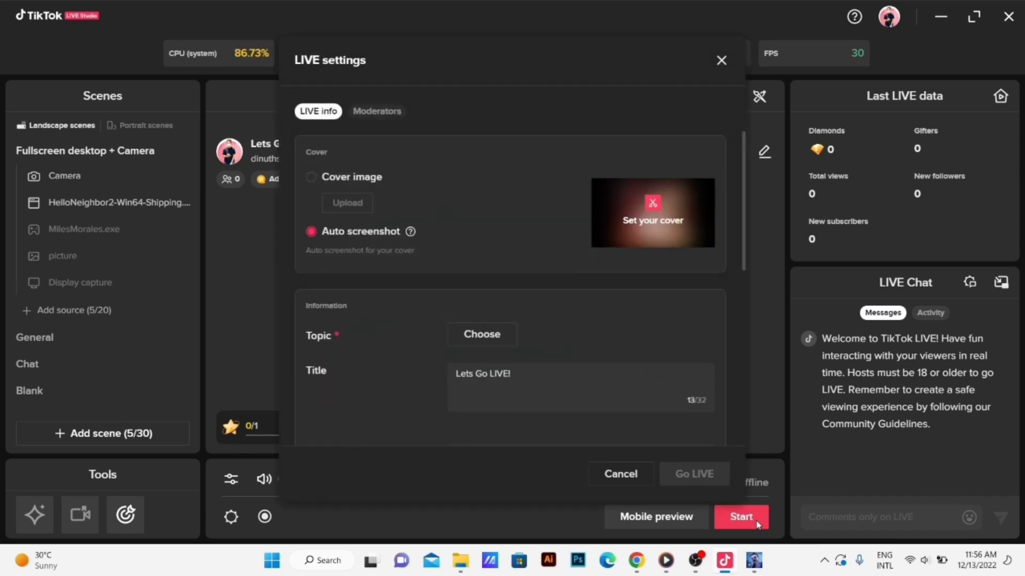
click(483, 335)
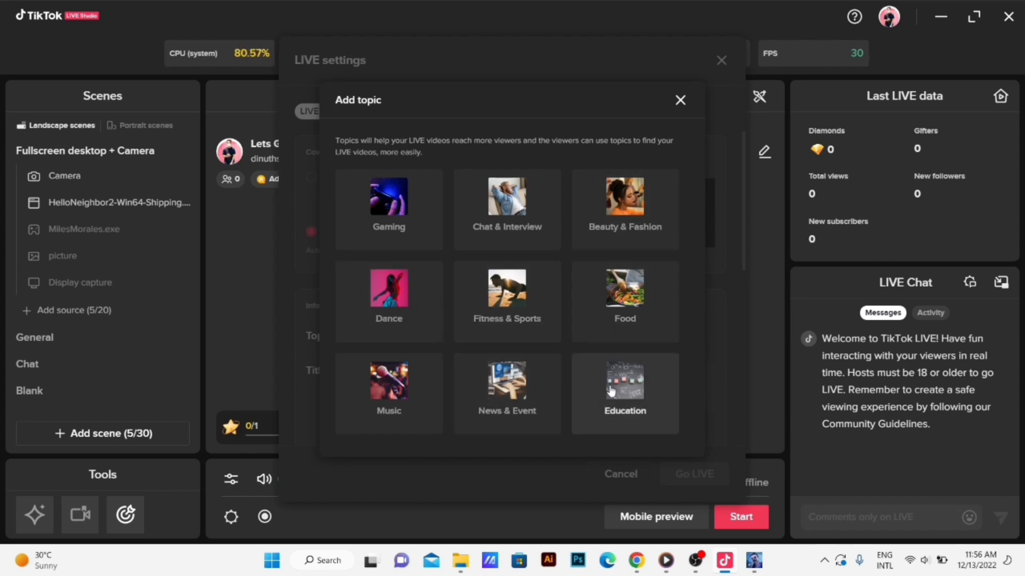
click(405, 215)
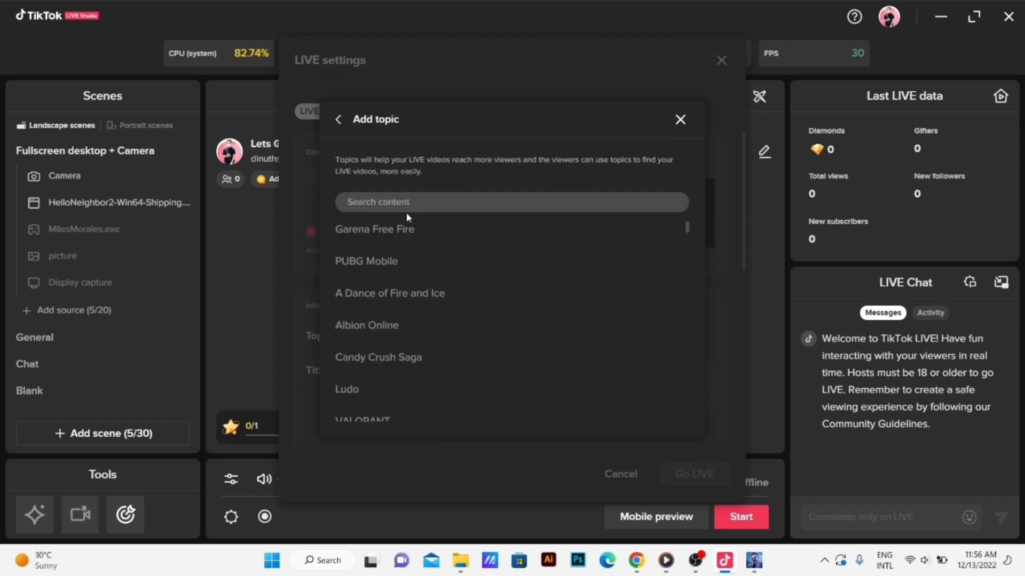
scroll(354, 325, down, 1)
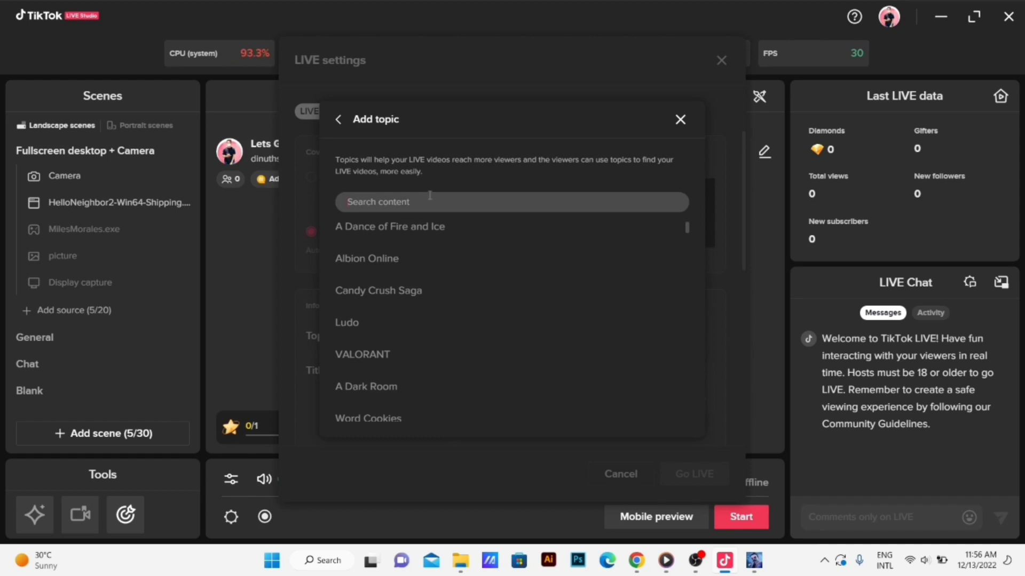
click(434, 199)
text(hello)
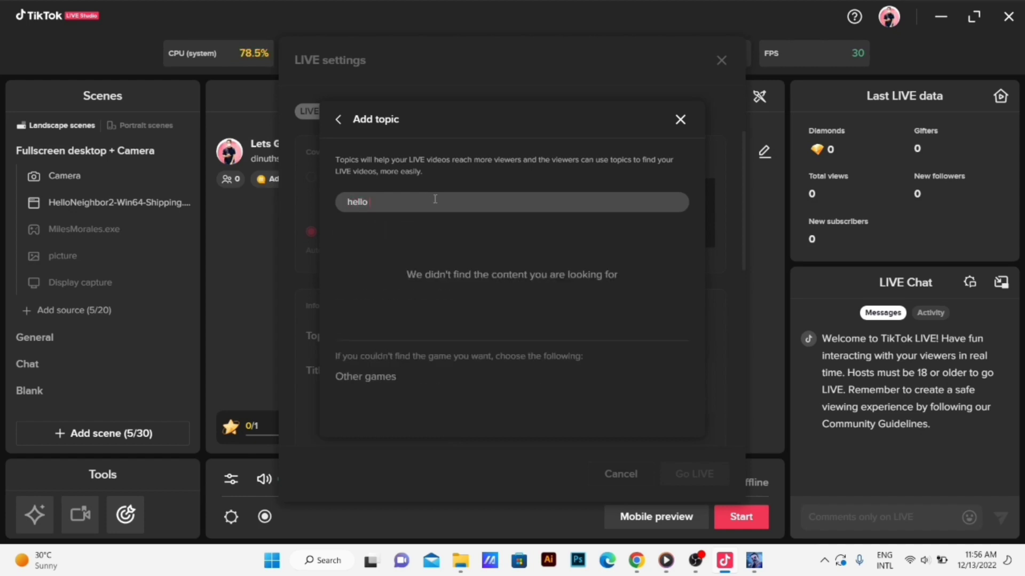
text( na)
key(BackSpace)
text(eib)
click(372, 378)
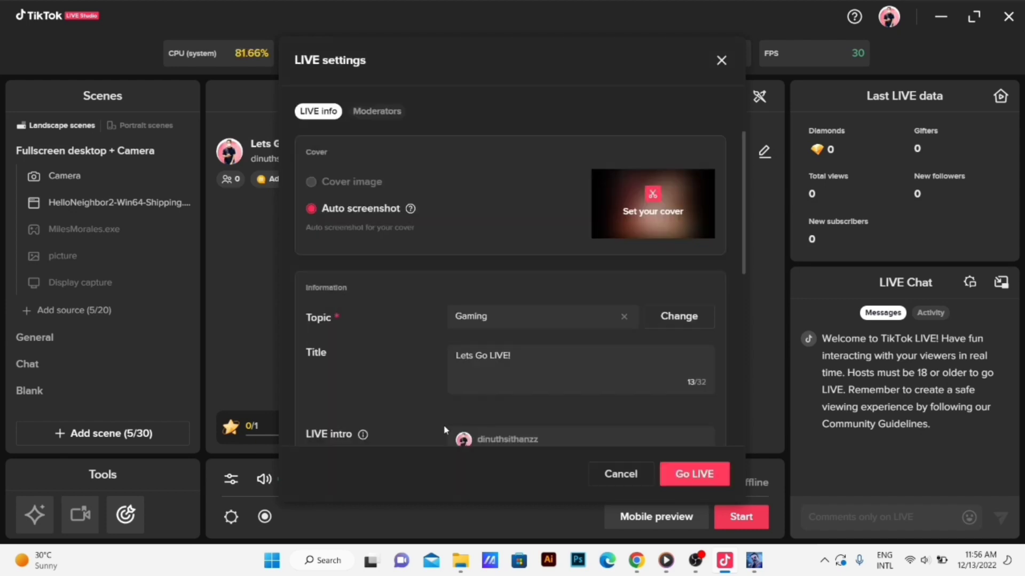
Change the LIVE title to "Lets play a game" in the LIVE settings.
scroll(625, 388, down, 1)
scroll(625, 388, down, 4)
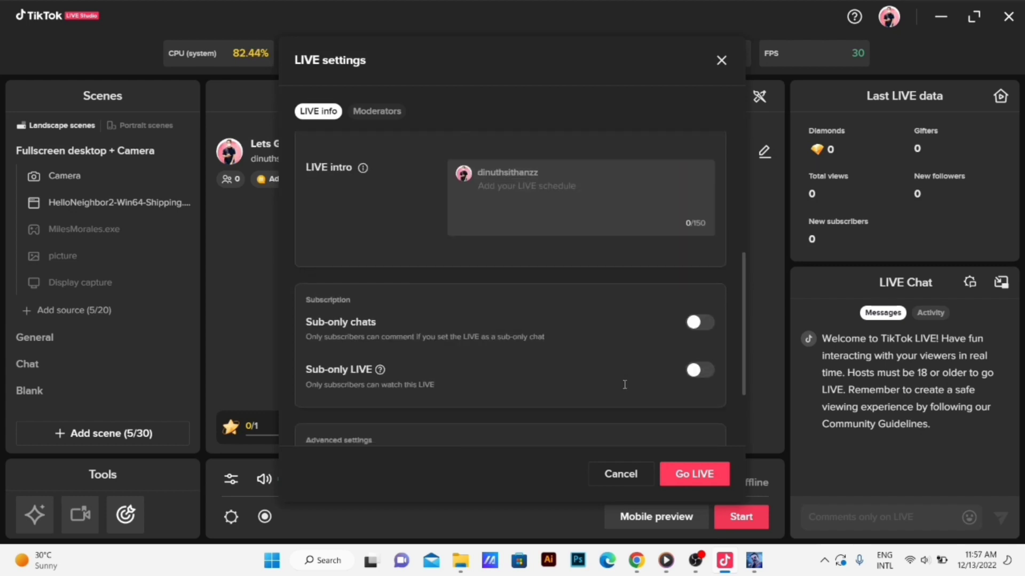
scroll(534, 279, up, 2)
click(516, 223)
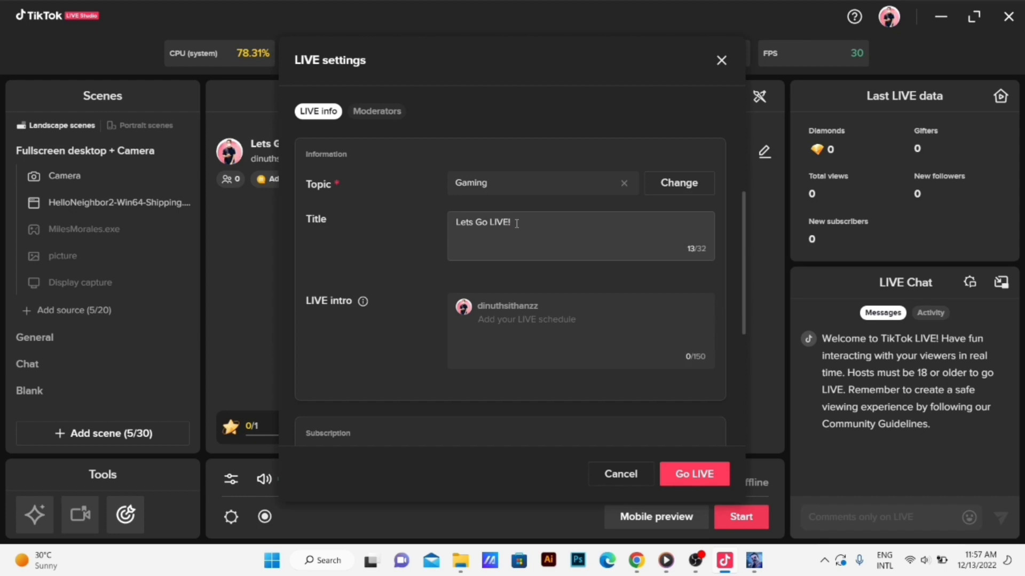
key(BackSpace)
key(BackSpace)
key(BackSpace)
key(BackSpace)
key(BackSpace)
key(BackSpace)
key(BackSpace)
key(BackSpace)
text(play a game)
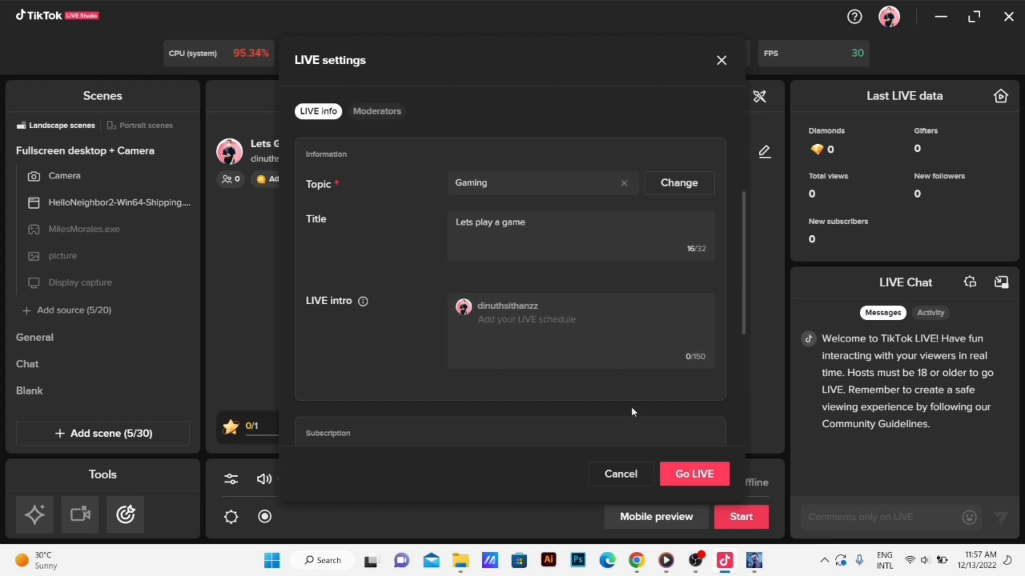
Switch Branded content on and back off in the advanced LIVE settings, and go live.
scroll(631, 406, down, 4)
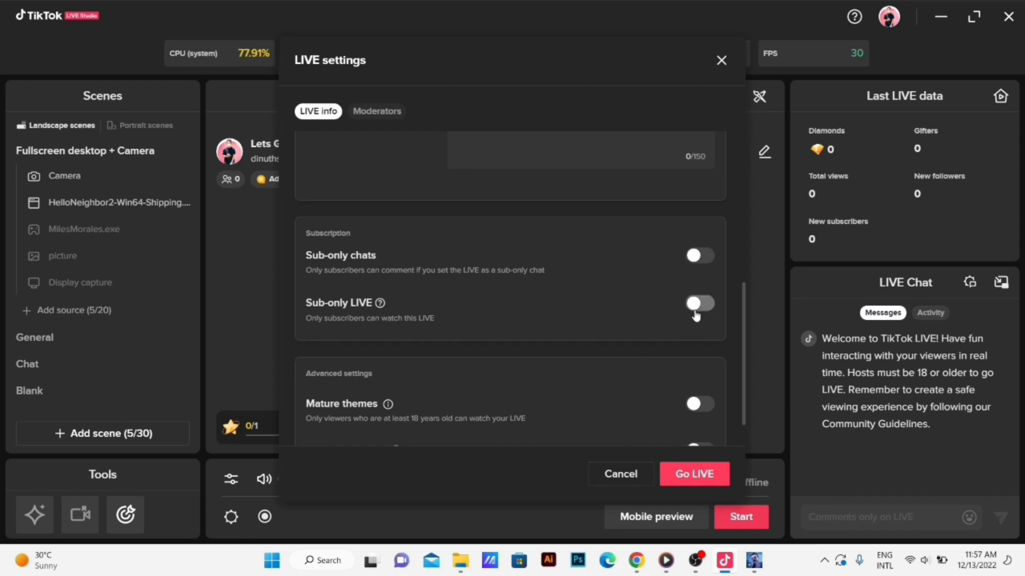
scroll(623, 332, down, 2)
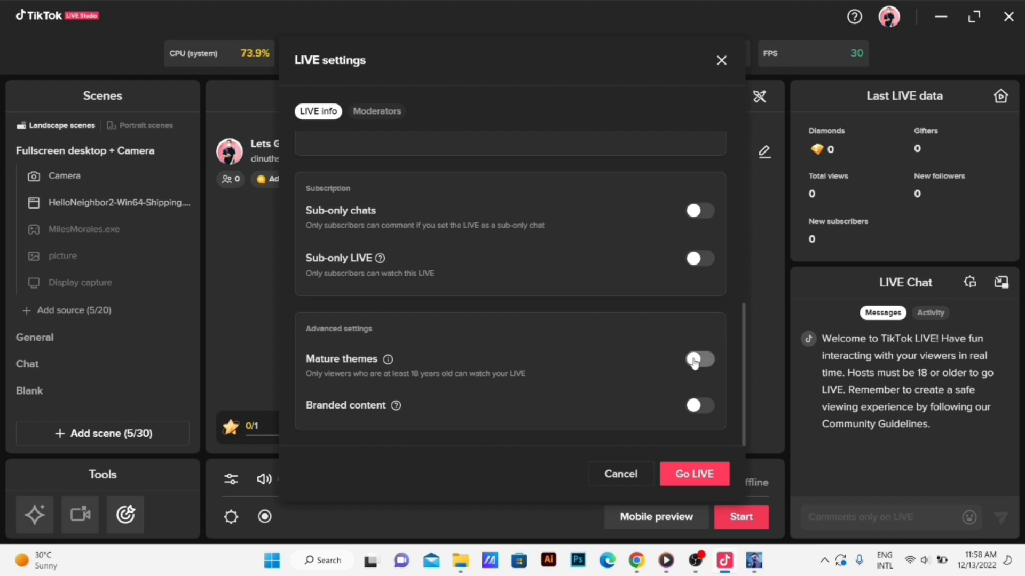
click(699, 406)
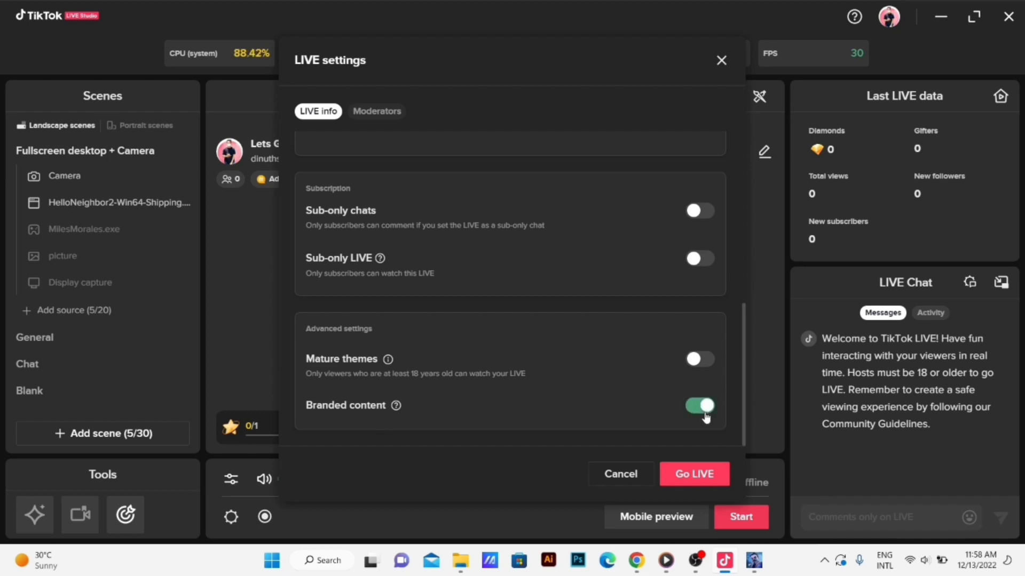
click(701, 410)
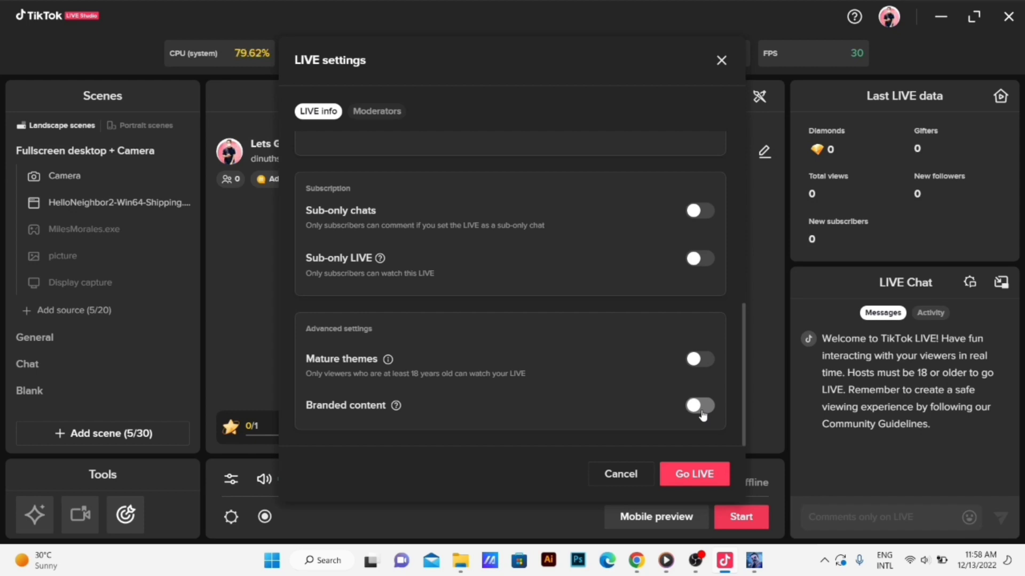
click(709, 481)
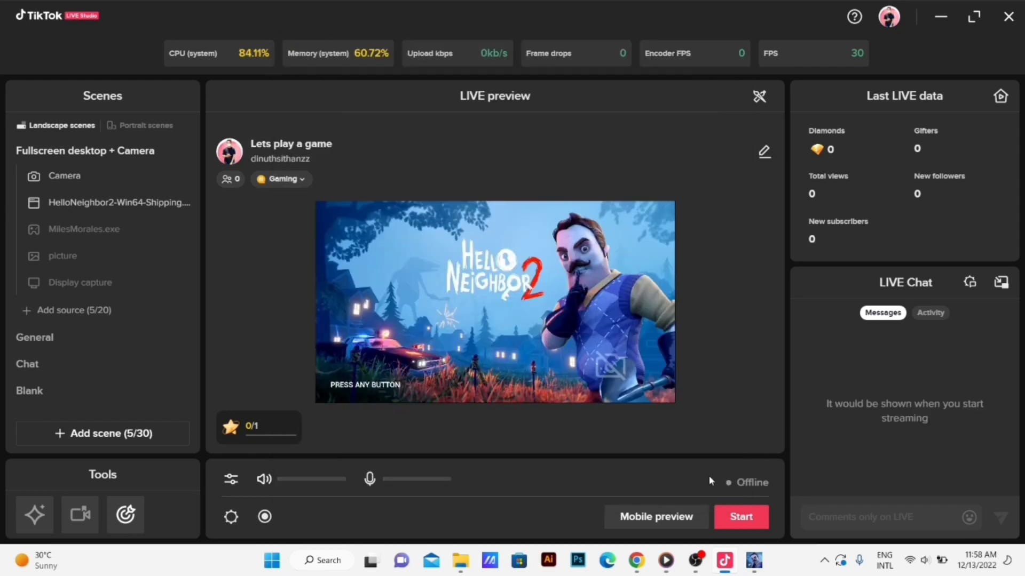